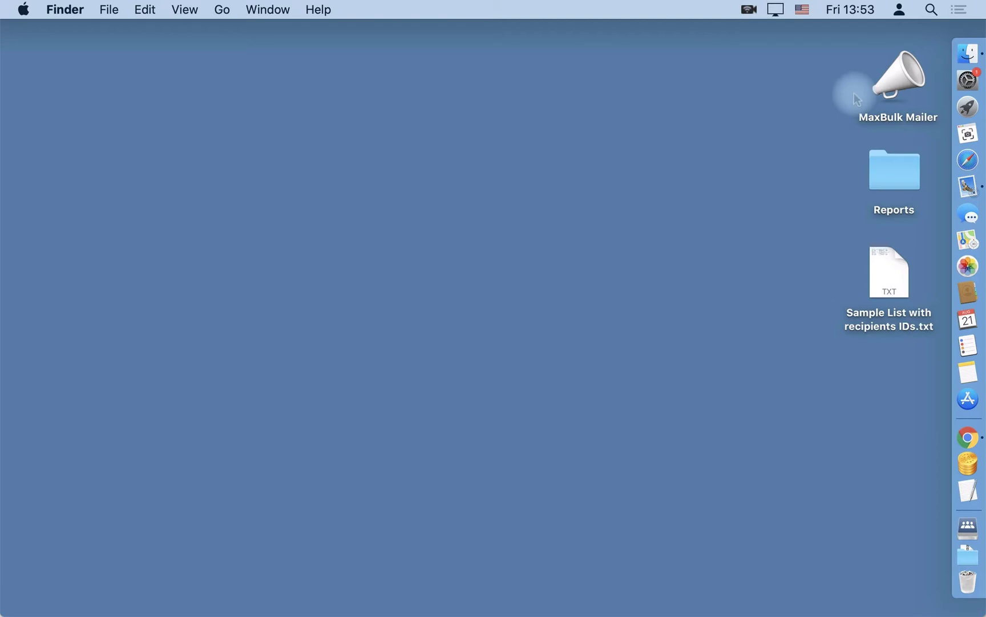
Launch MaxBulk Mailer and expand the empty attachments area of the new untitled message
double_click(909, 81)
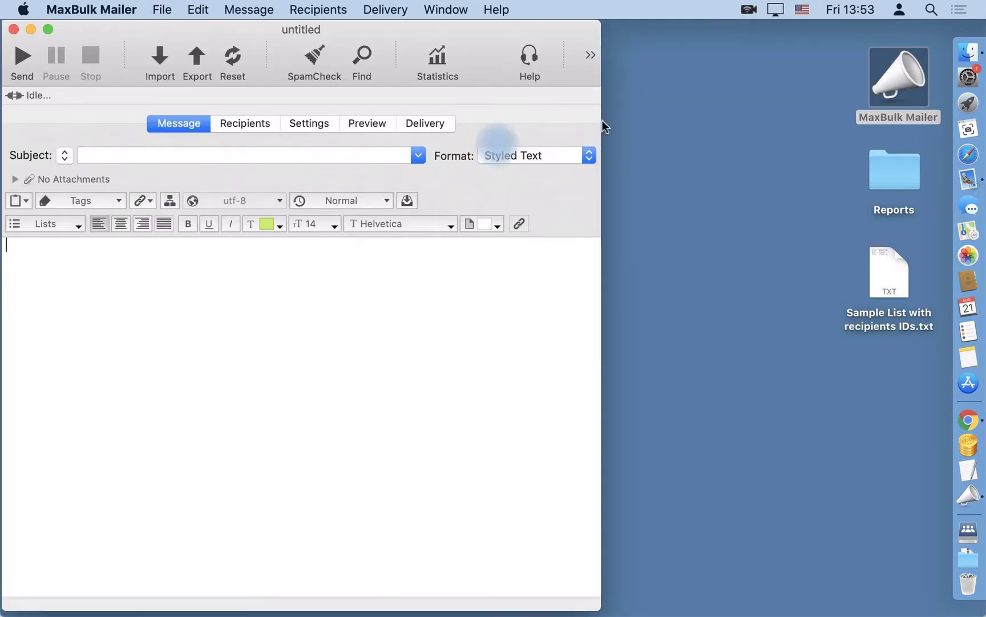
left_click(16, 181)
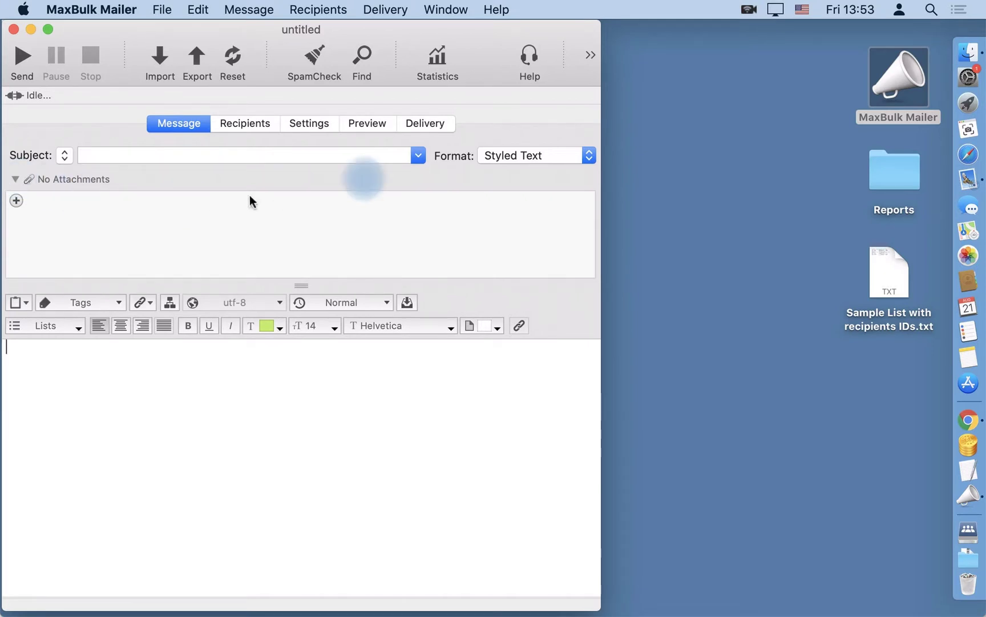
Open the Reports folder and drag report_124785.pdf into the message's attachments list
left_click(885, 163)
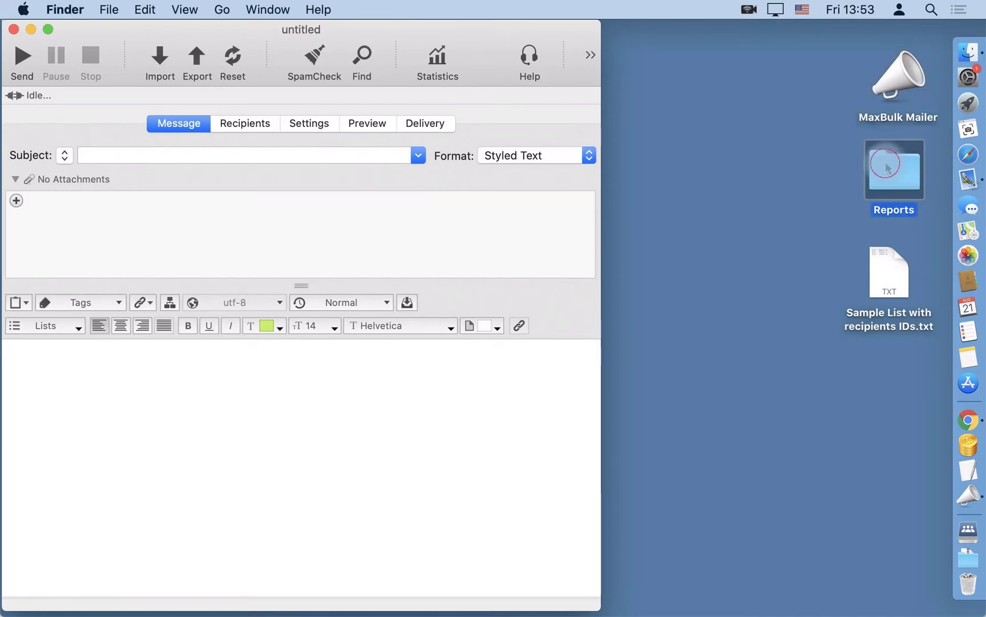
double_click(886, 164)
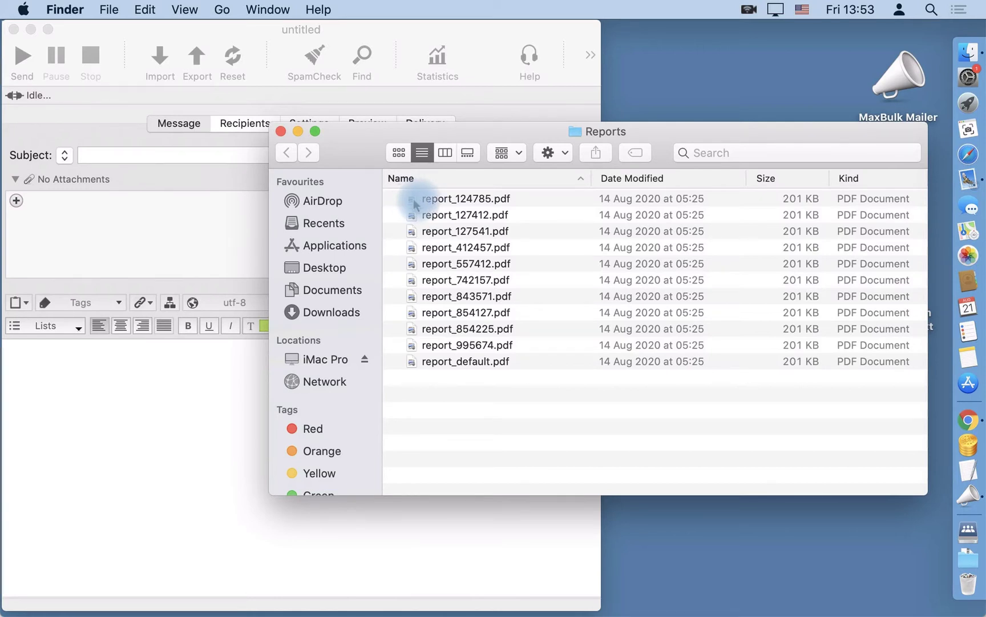
left_click_drag(437, 203, 135, 222)
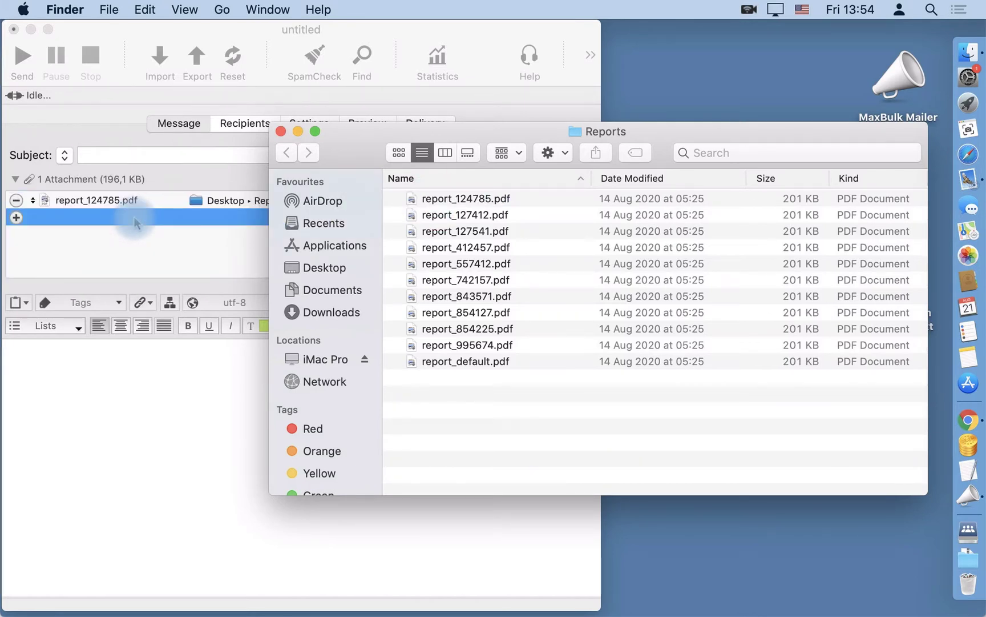
left_click(98, 245)
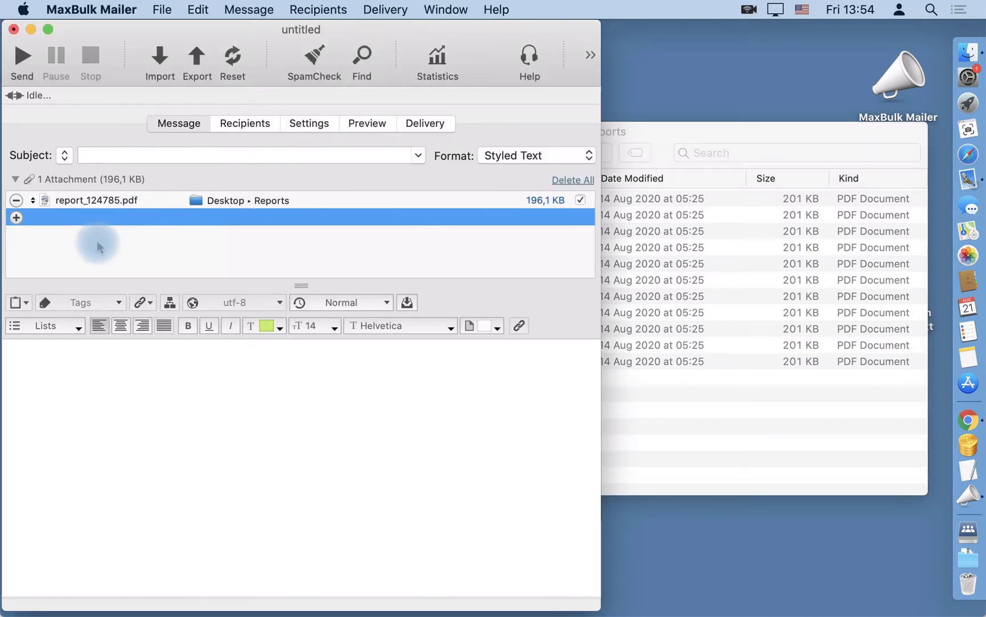
left_click(33, 200)
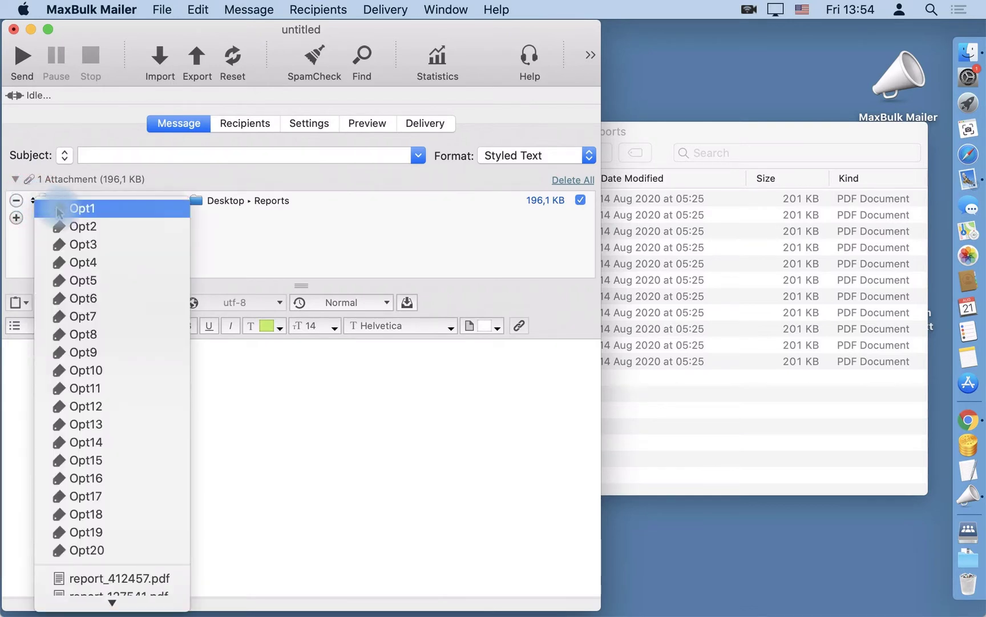
Name the attachment by the Opt1 tag as report_[Opt1].pdf
left_click(74, 209)
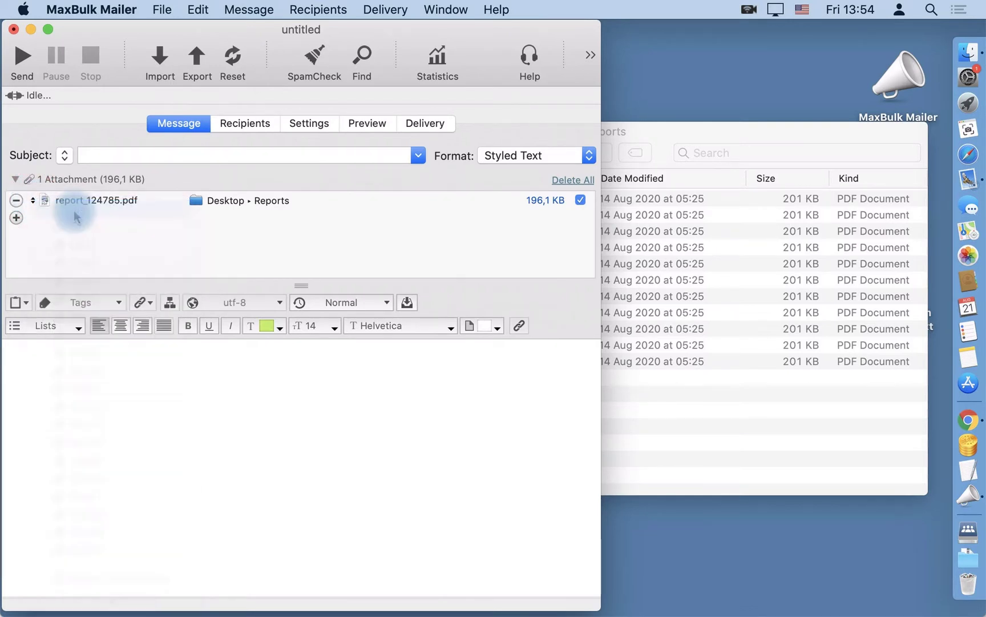
left_click(56, 207)
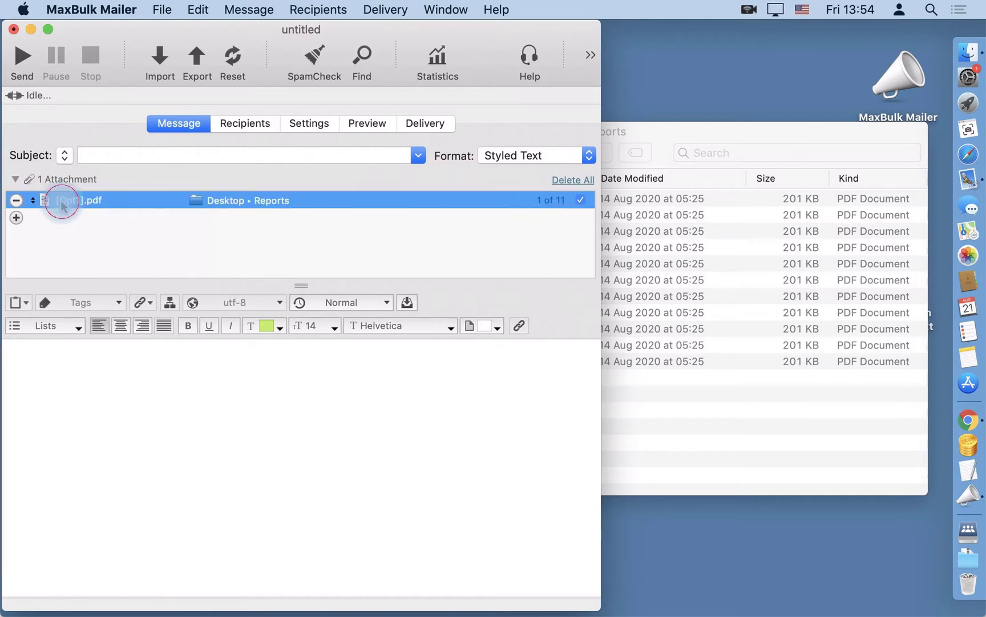
left_click(66, 201)
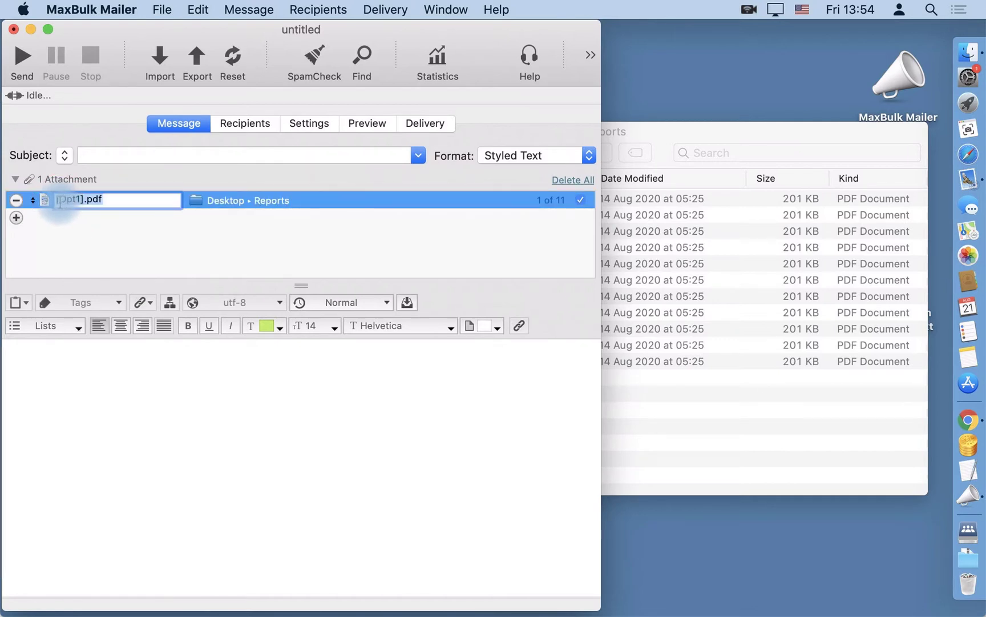
left_click(138, 205)
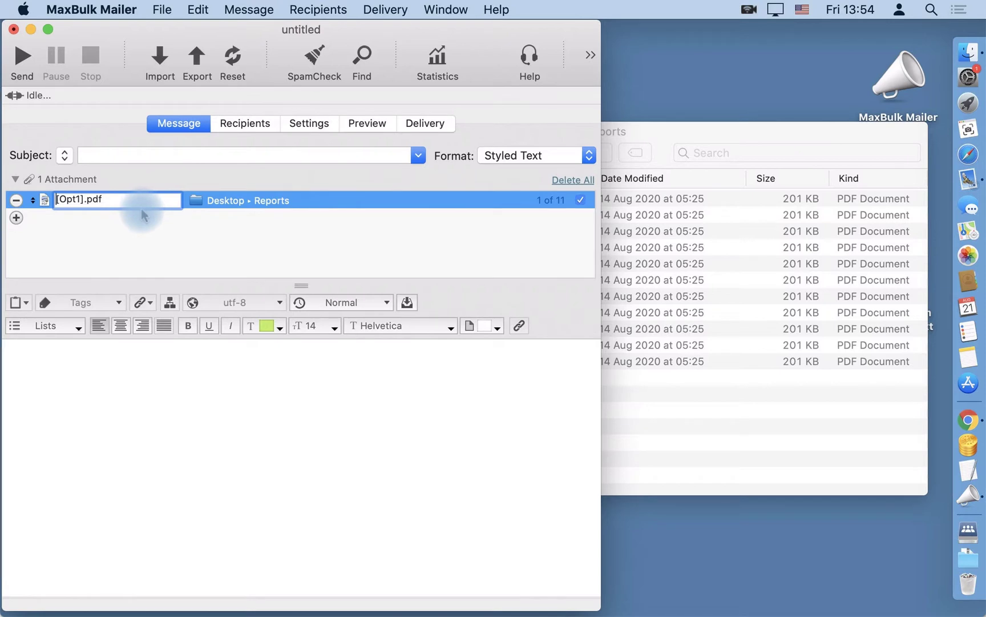
type("report")
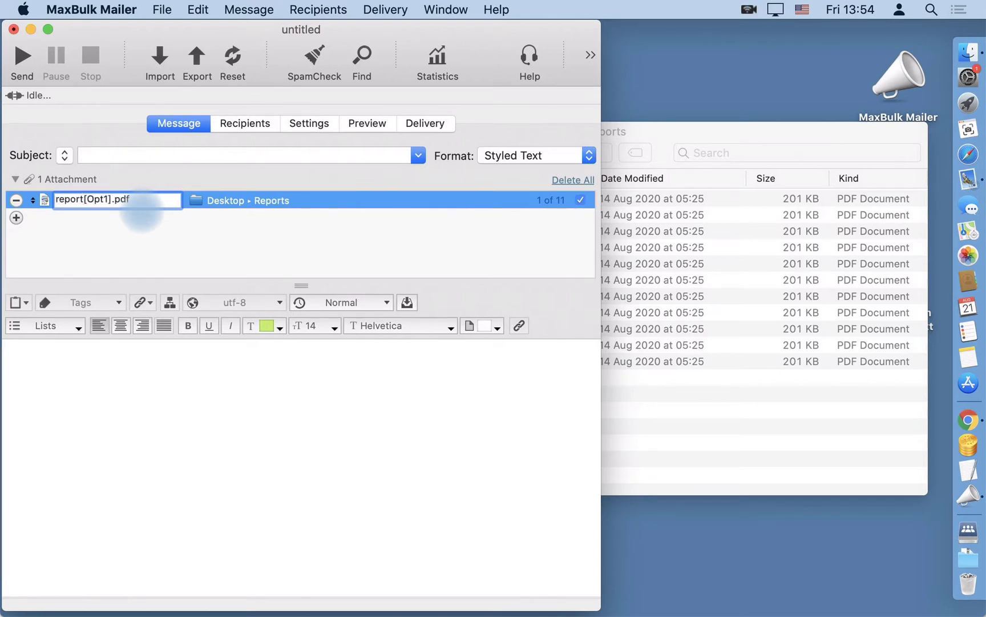
type("_")
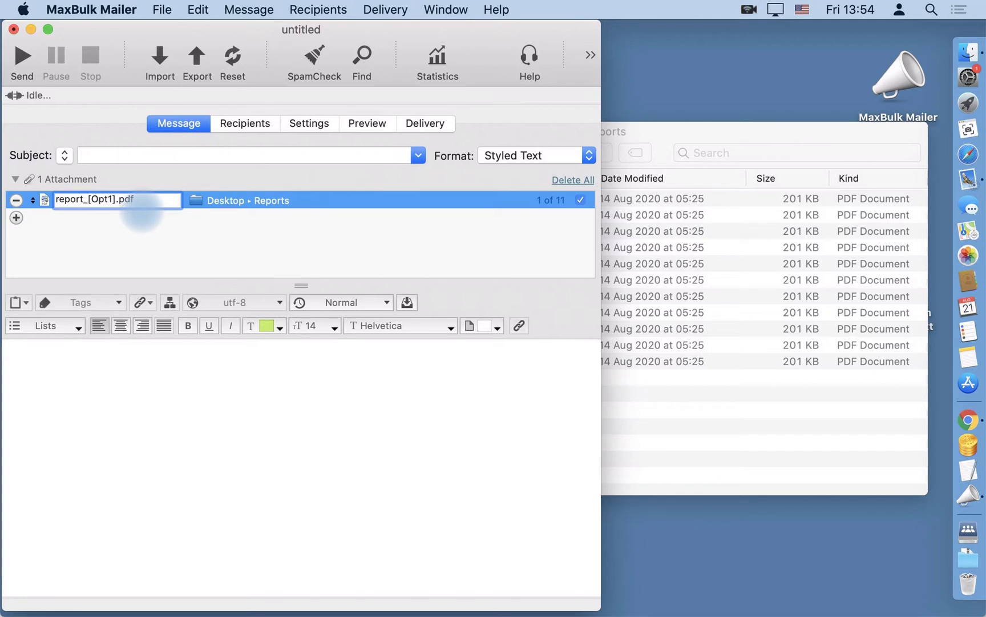
left_click(182, 244)
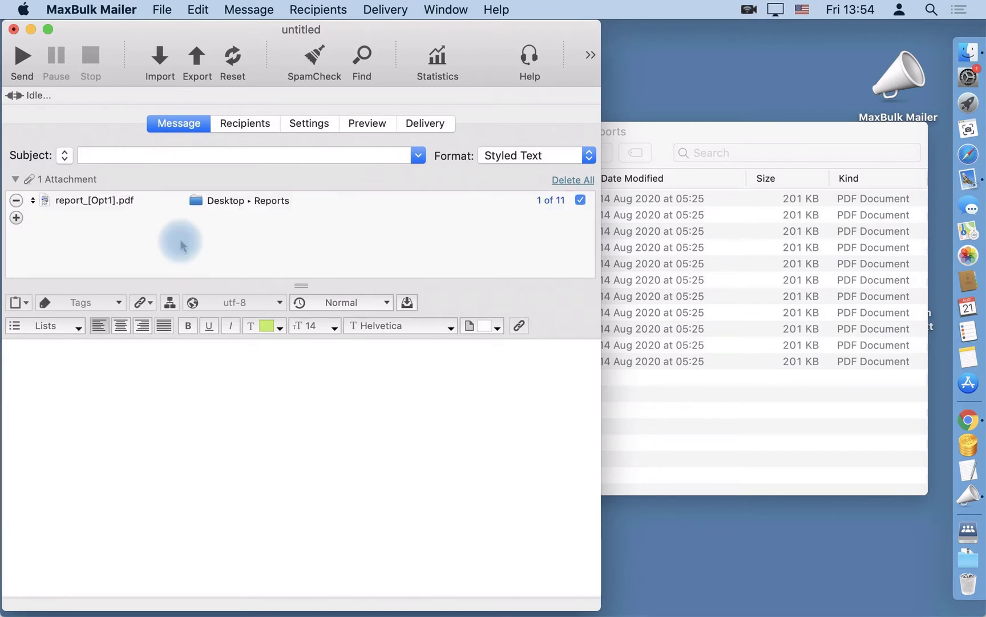
Enter 'Sample message' as the message subject
left_click(94, 157)
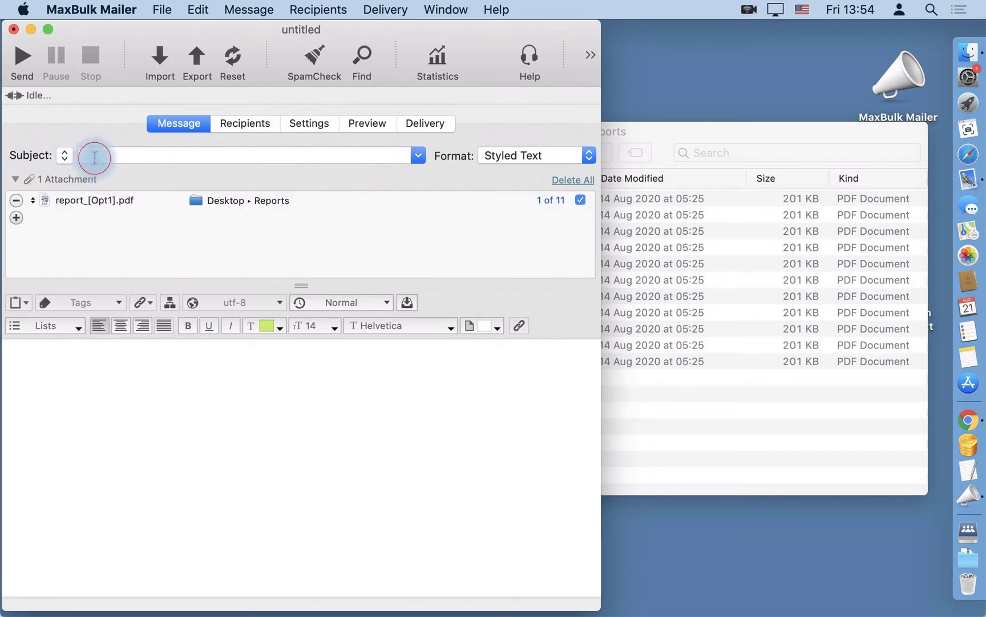
type("Sample message")
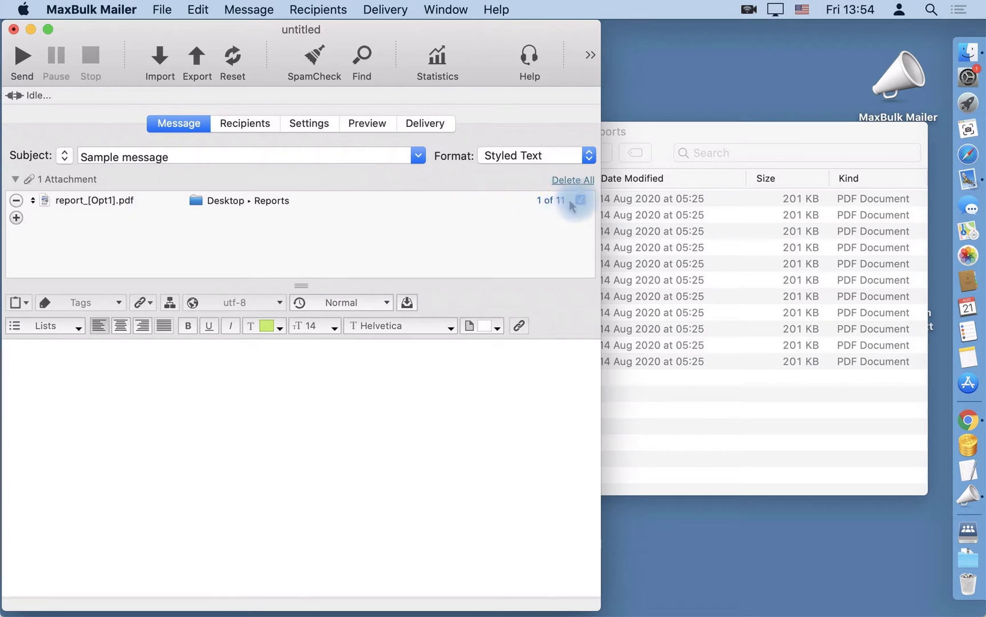
left_click(662, 139)
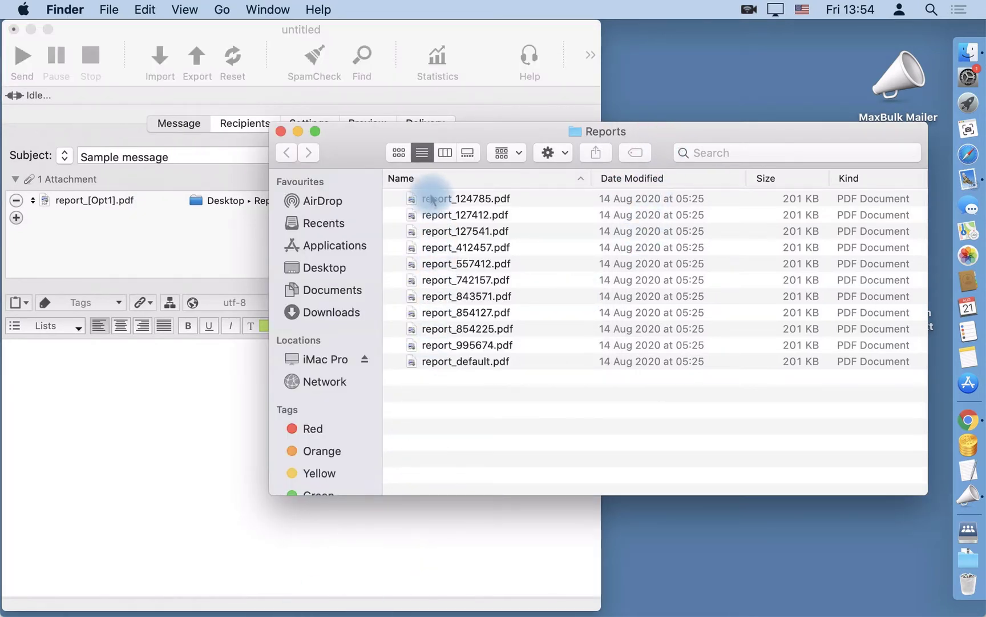
Import recipients from the text file 'Sample List with recipients IDs.txt' on the Recipients tab
left_click(200, 430)
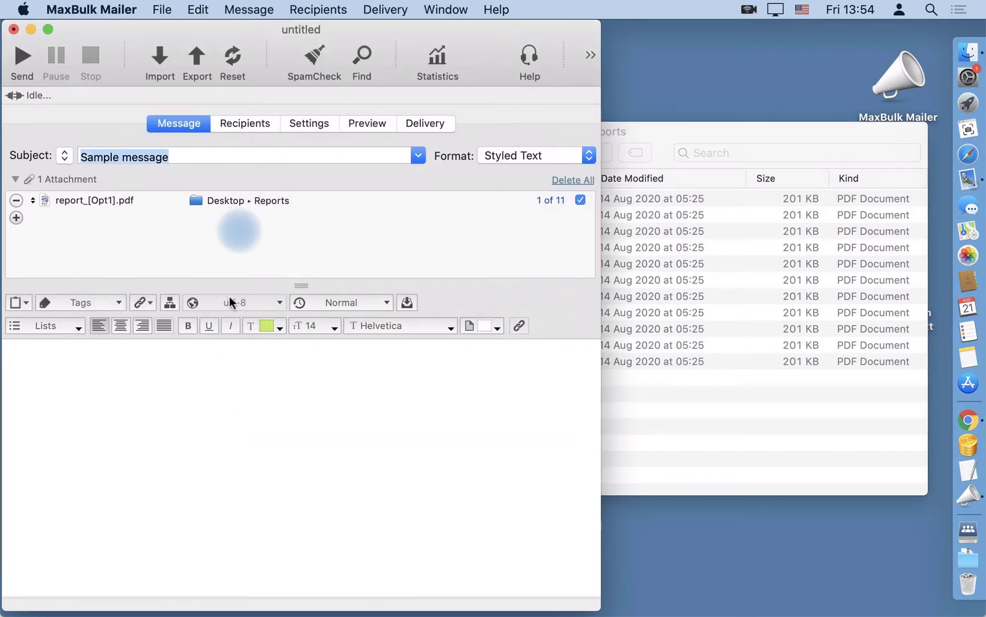
left_click(236, 127)
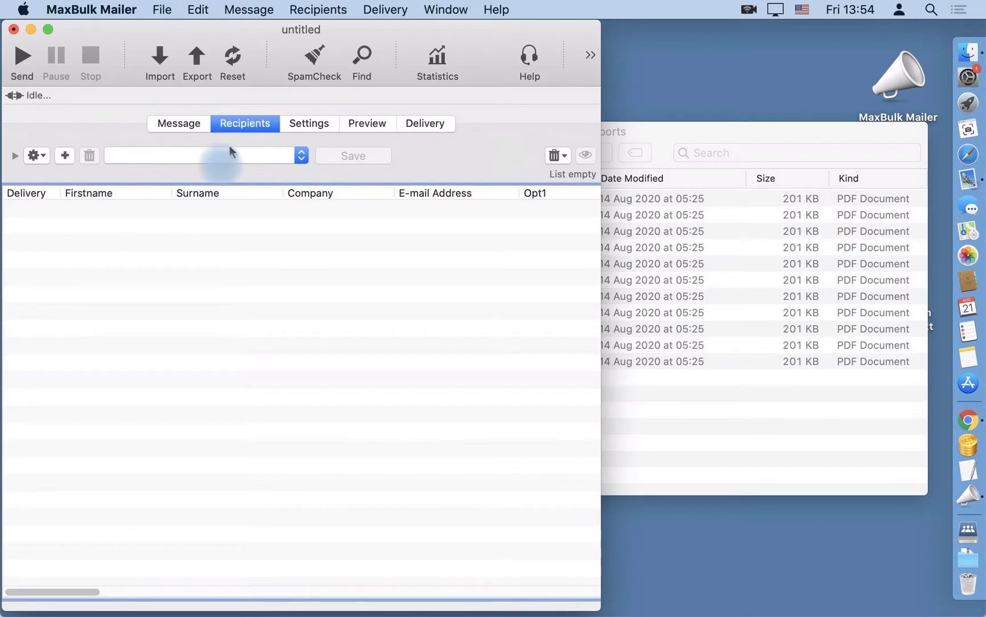
left_click(159, 55)
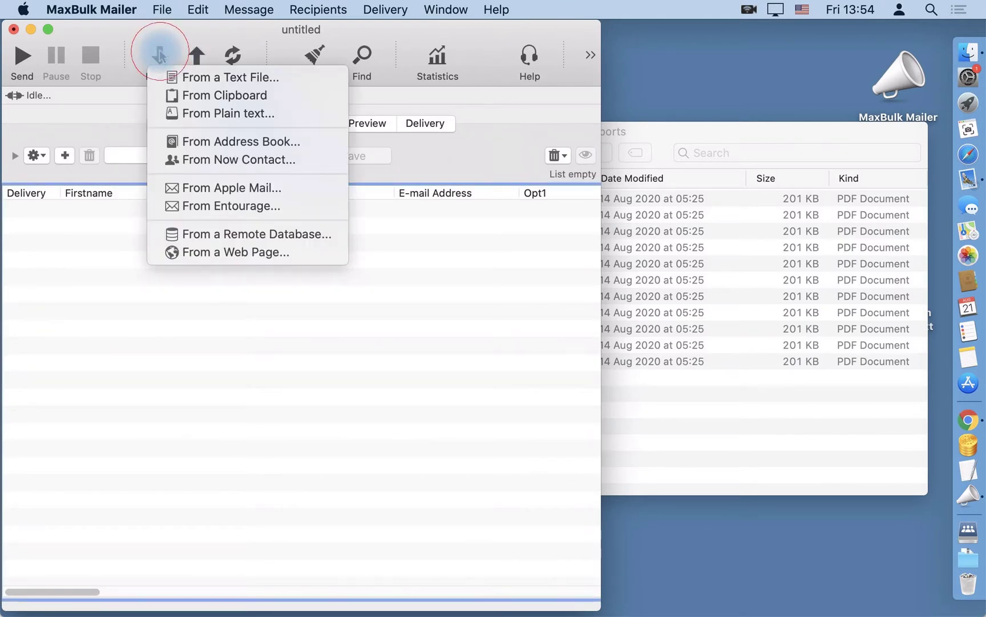
left_click(209, 79)
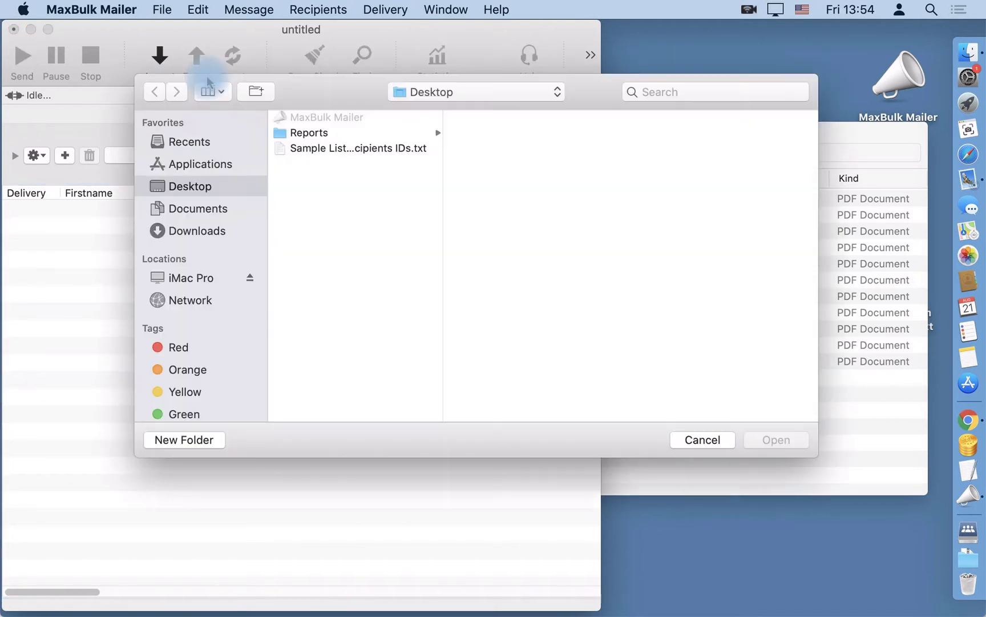
left_click(339, 149)
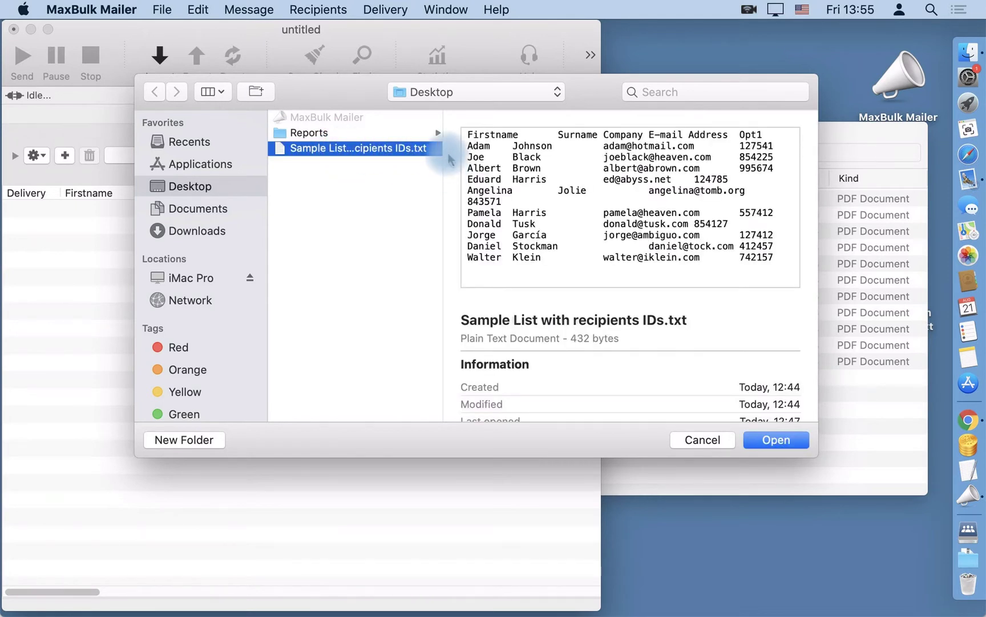
left_click_drag(443, 153, 491, 143)
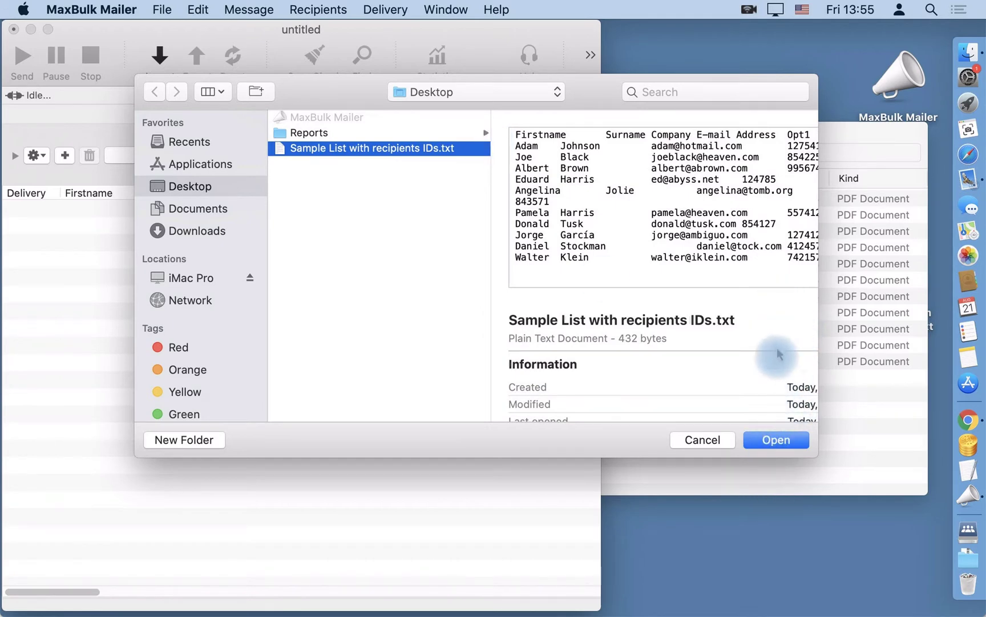
left_click(775, 441)
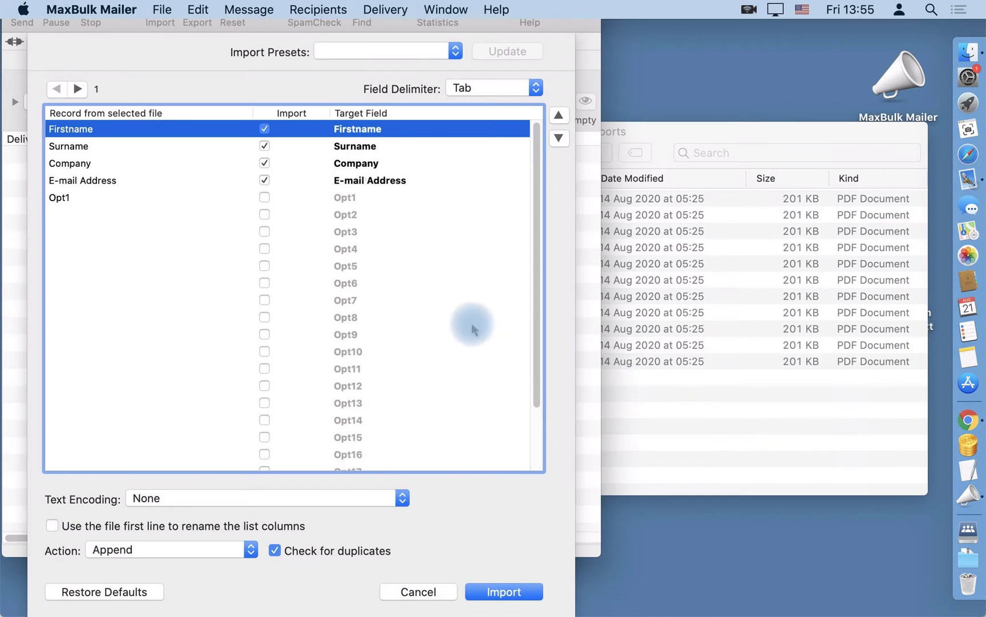
Include the Opt1 and Company columns in the import field mapping
left_click(265, 197)
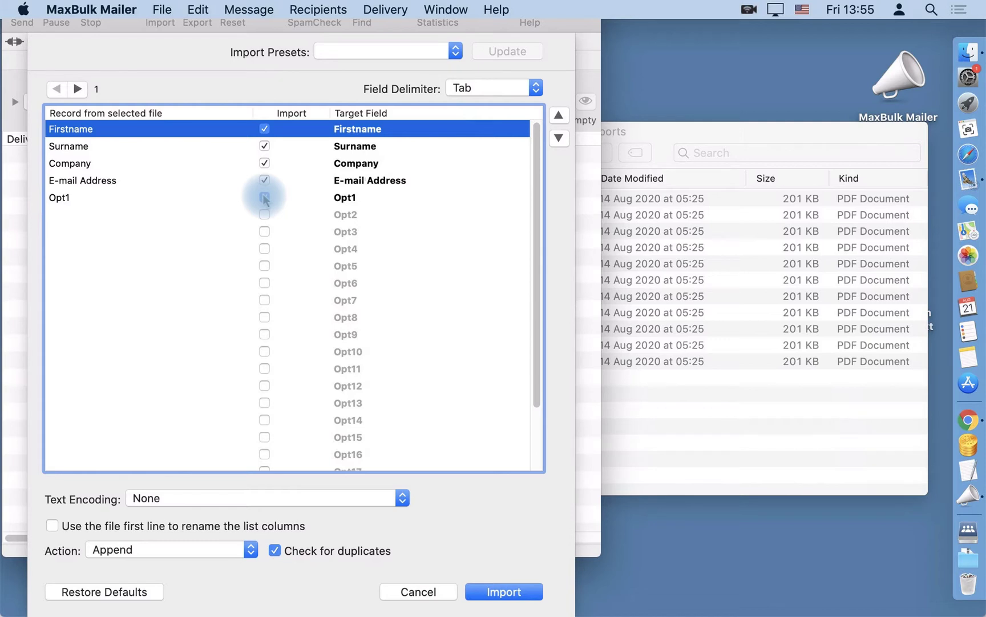
left_click(264, 198)
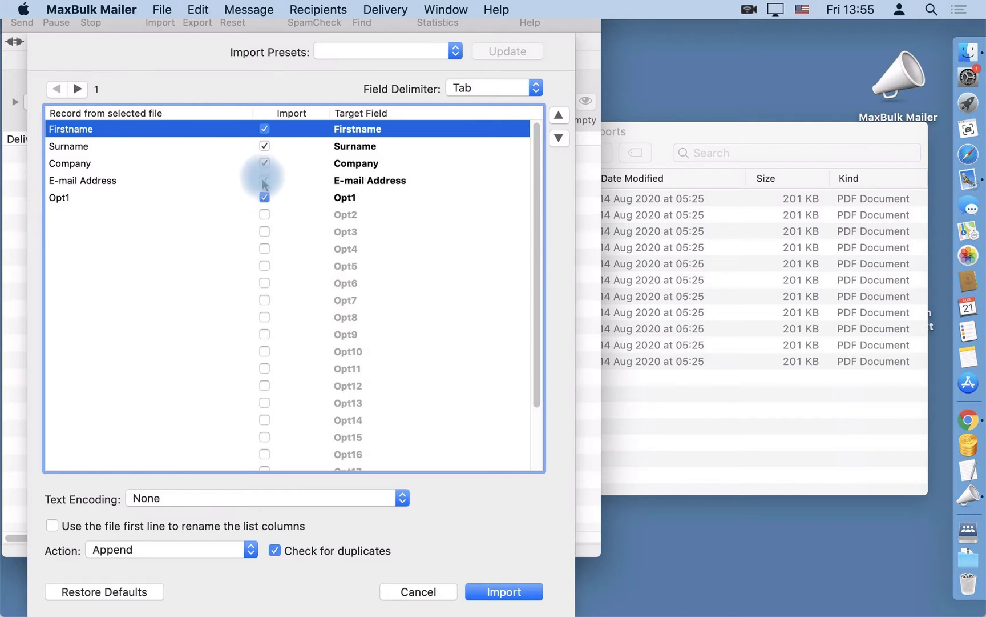
left_click(265, 163)
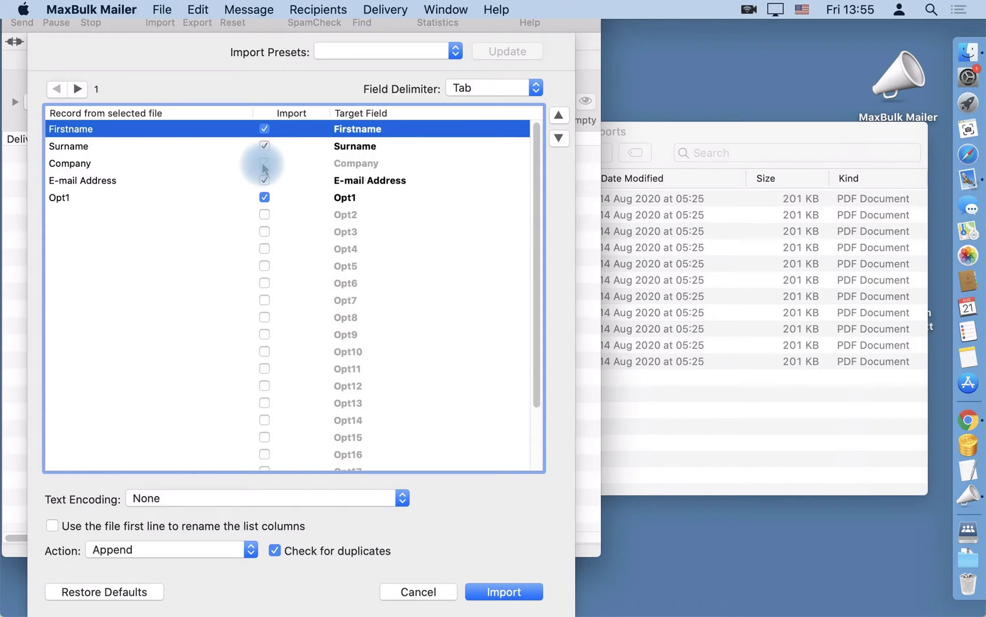
left_click(264, 164)
left_click(264, 164)
left_click(264, 165)
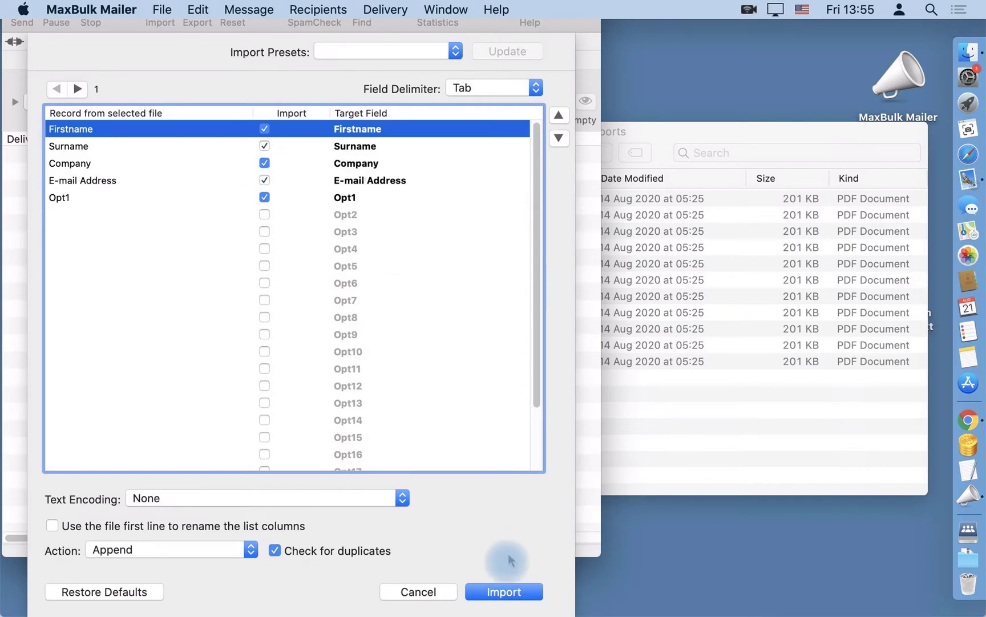
Set the text encoding to UTF-8, import the list, and dismiss the warning
left_click(177, 499)
mouse_move(207, 609)
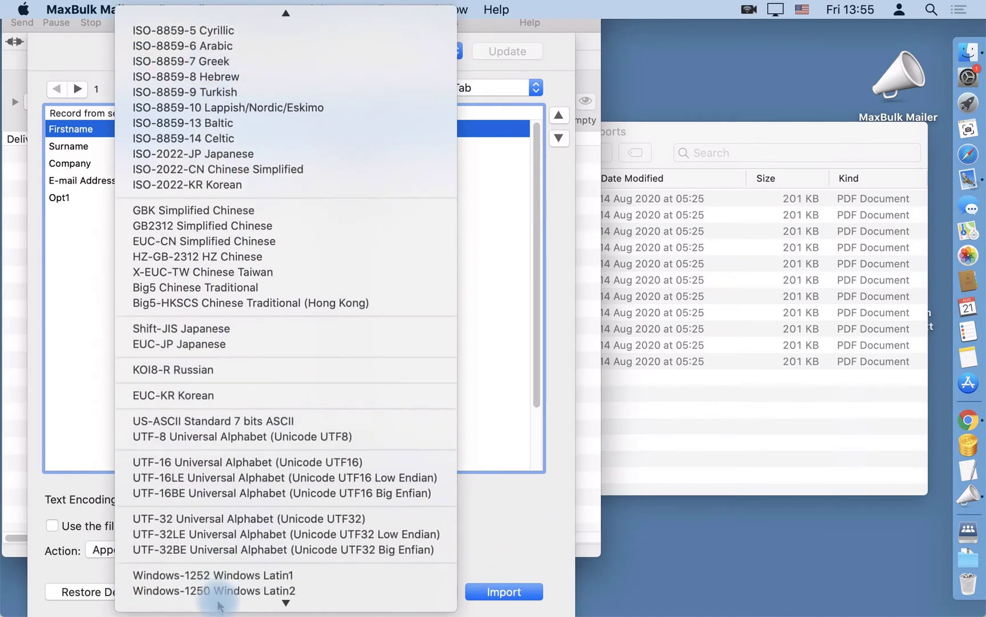
left_click(193, 339)
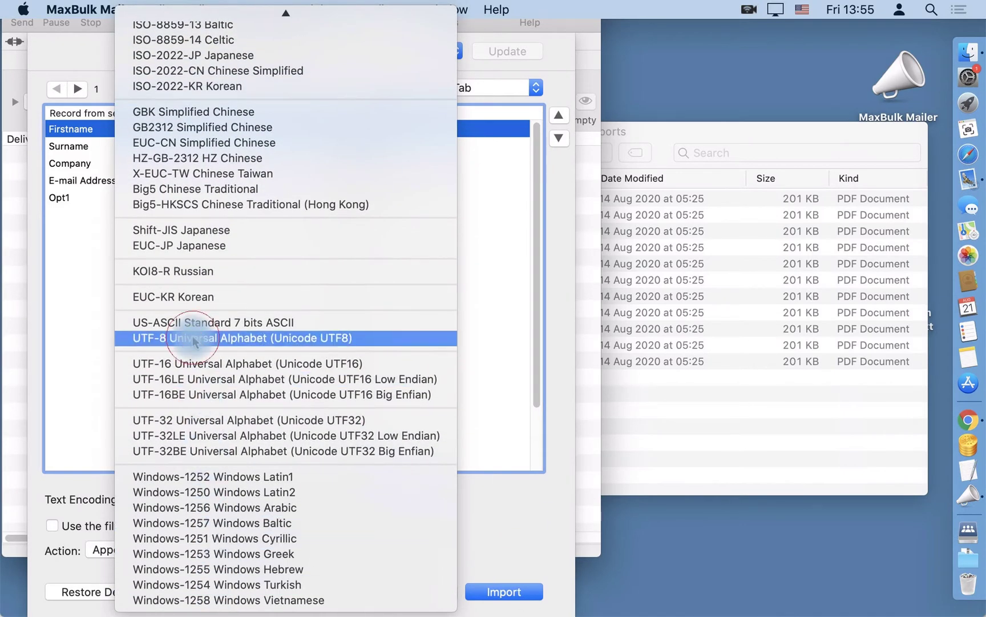
left_click(505, 594)
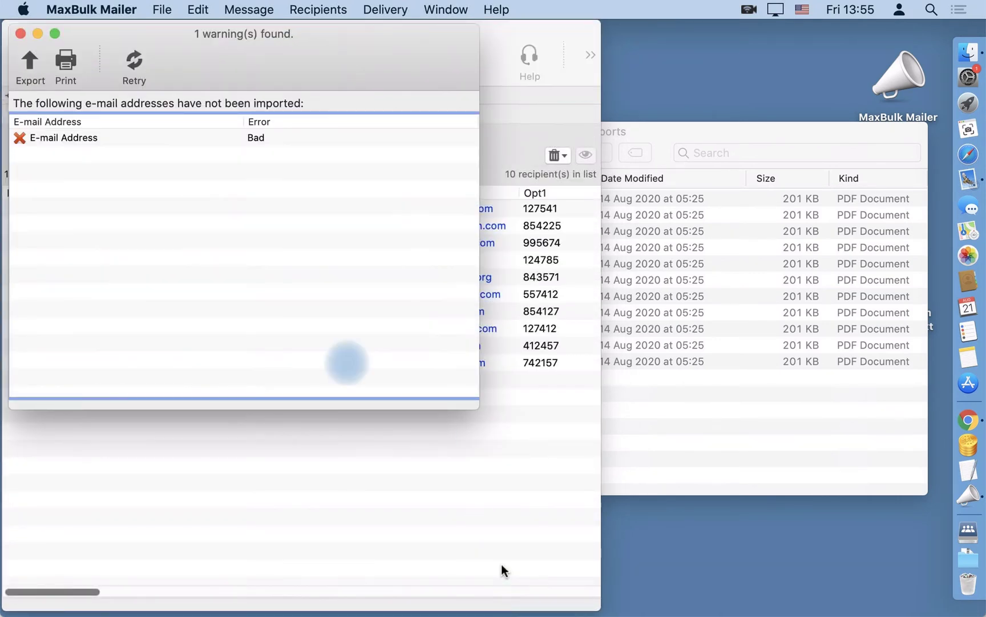
left_click(20, 34)
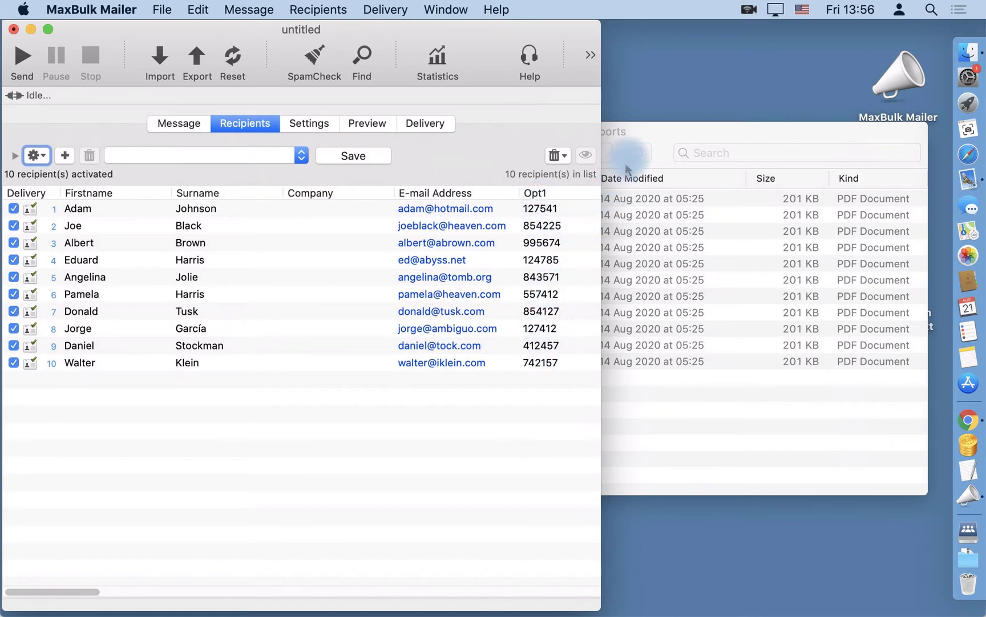
Move the Finder Reports window to the right and return to MaxBulk Mailer
left_click(644, 133)
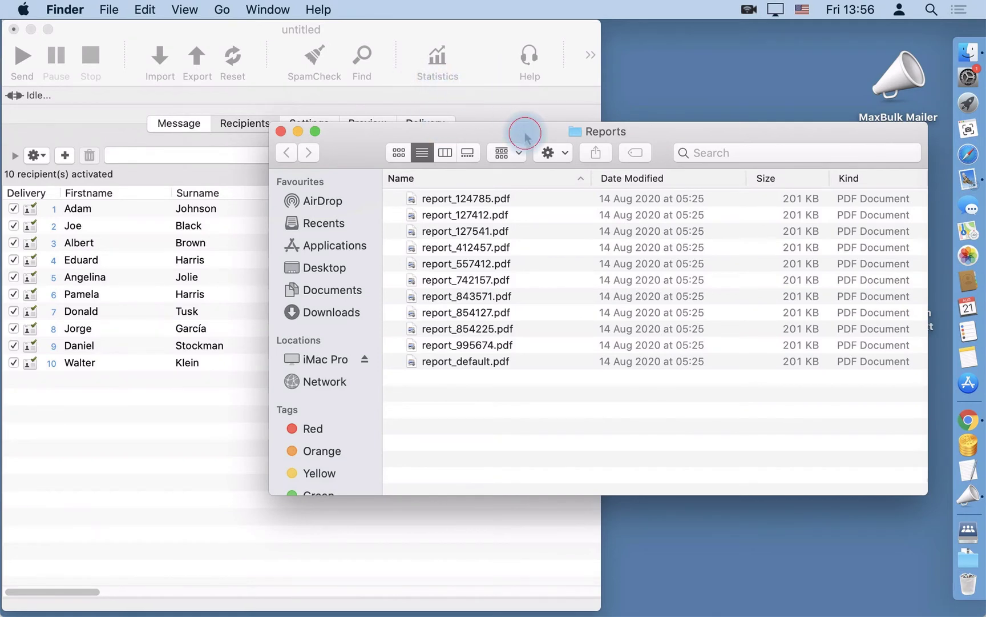
left_click_drag(528, 135, 730, 111)
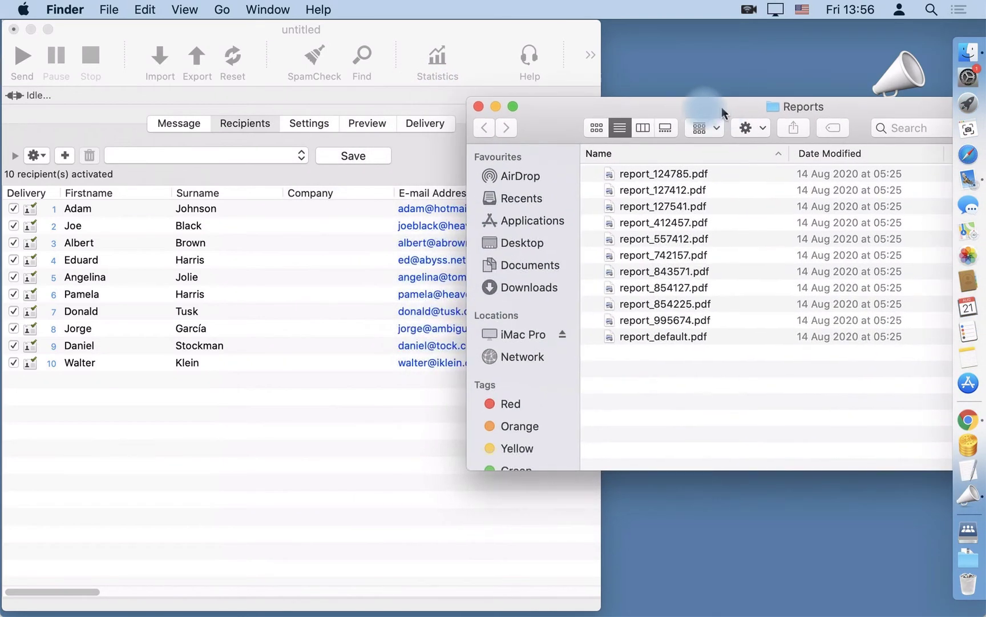
left_click(581, 94)
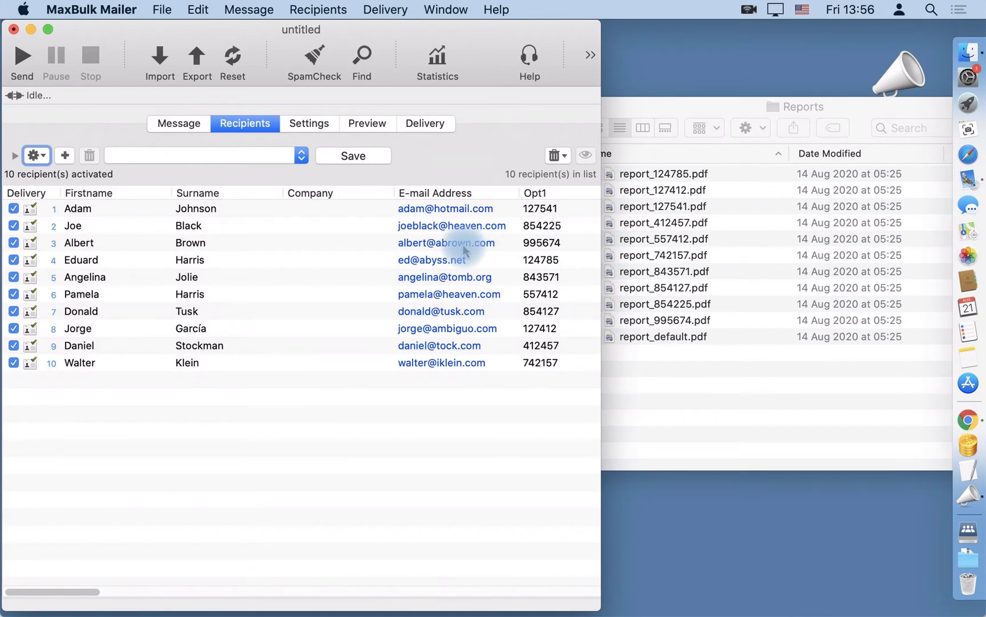
Insert the Firstname tag in the message body, adding 'Hi ' before it and a comma after
left_click(193, 131)
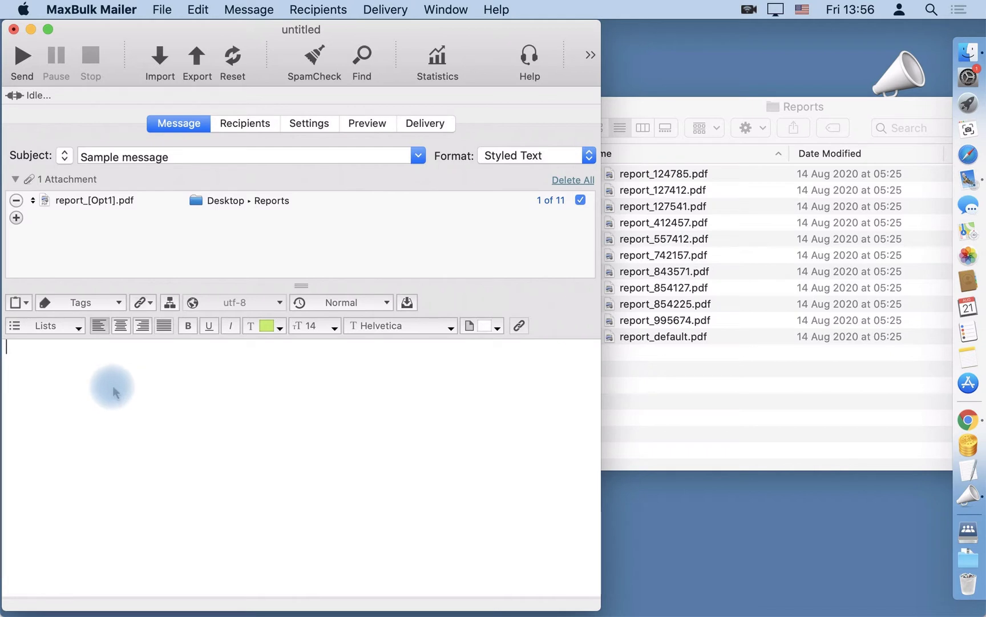
left_click(108, 307)
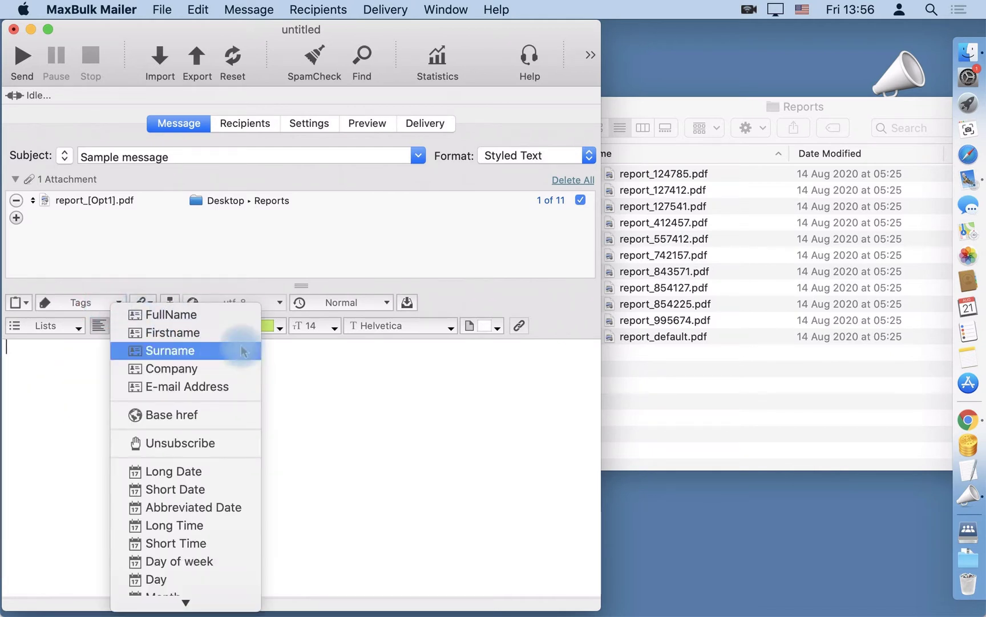
left_click(220, 333)
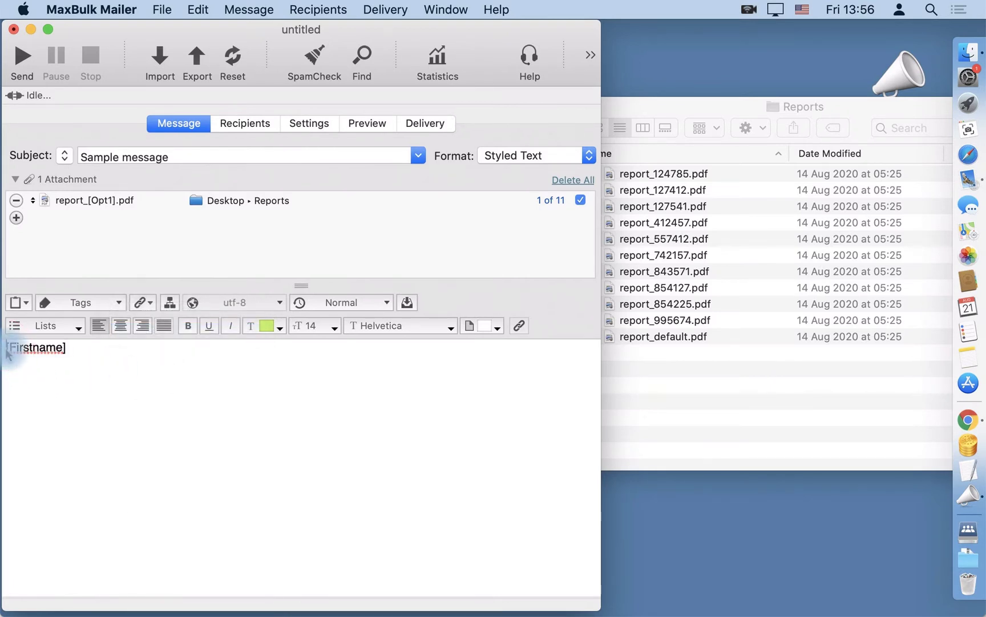
left_click(6, 353)
type("Hi")
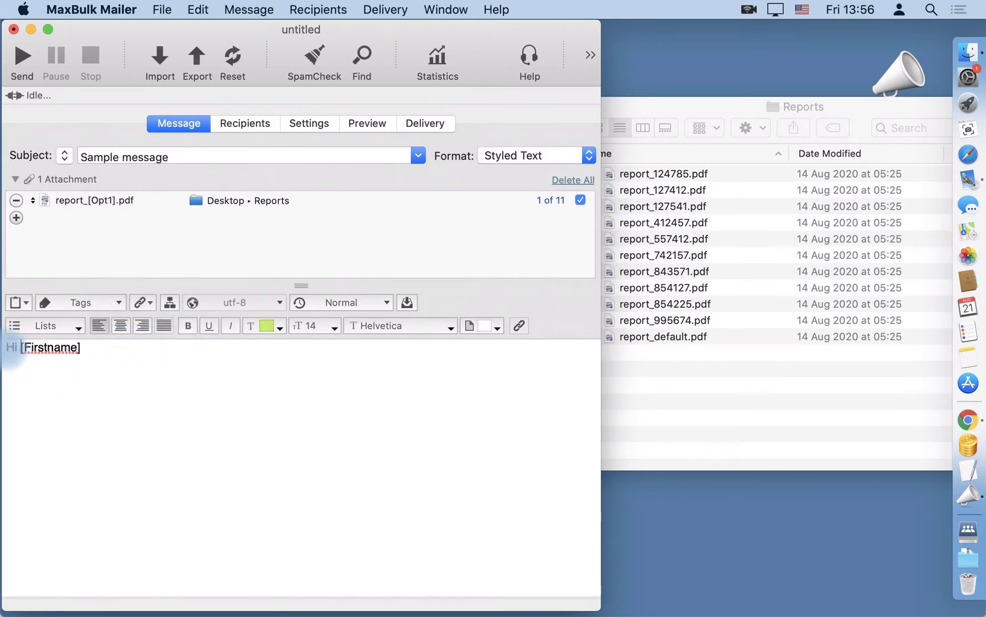
left_click(86, 354)
type(",")
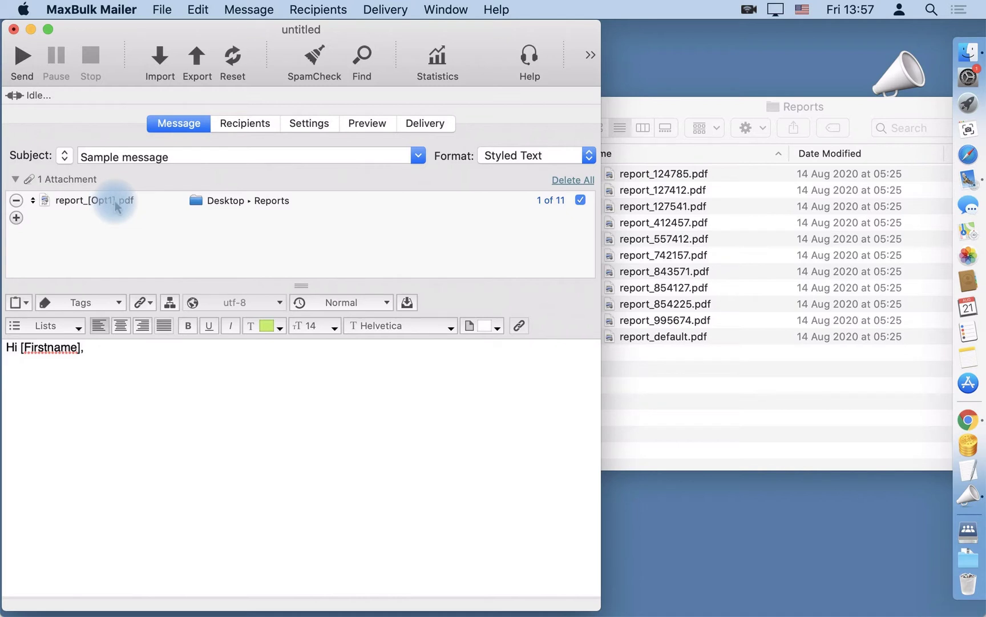
Show the Preview tab with recipient 1's merged message and report_127541.pdf attached
left_click(264, 122)
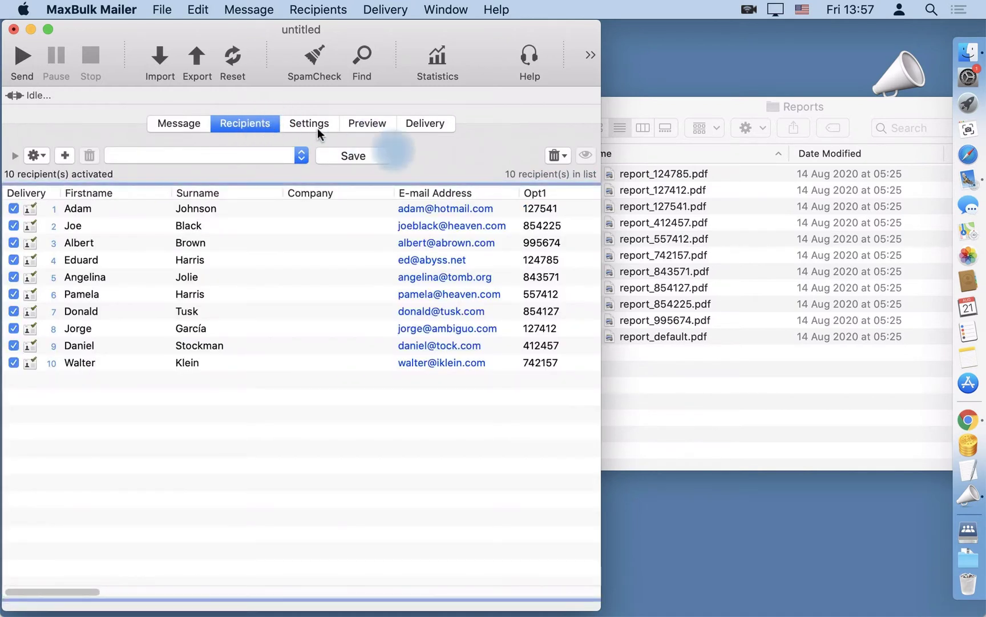
left_click(184, 127)
left_click(701, 165)
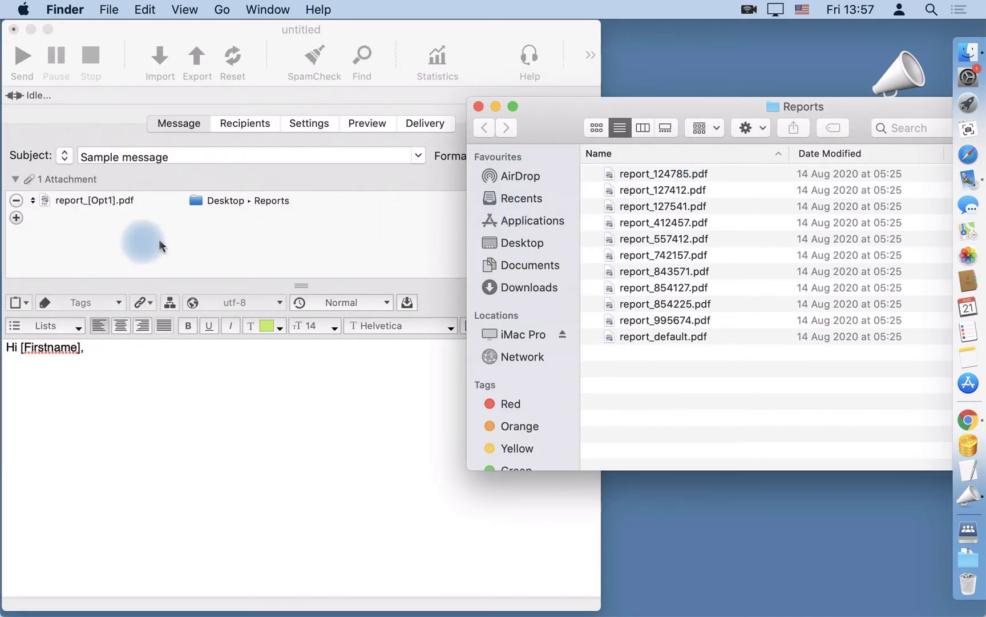
left_click(100, 246)
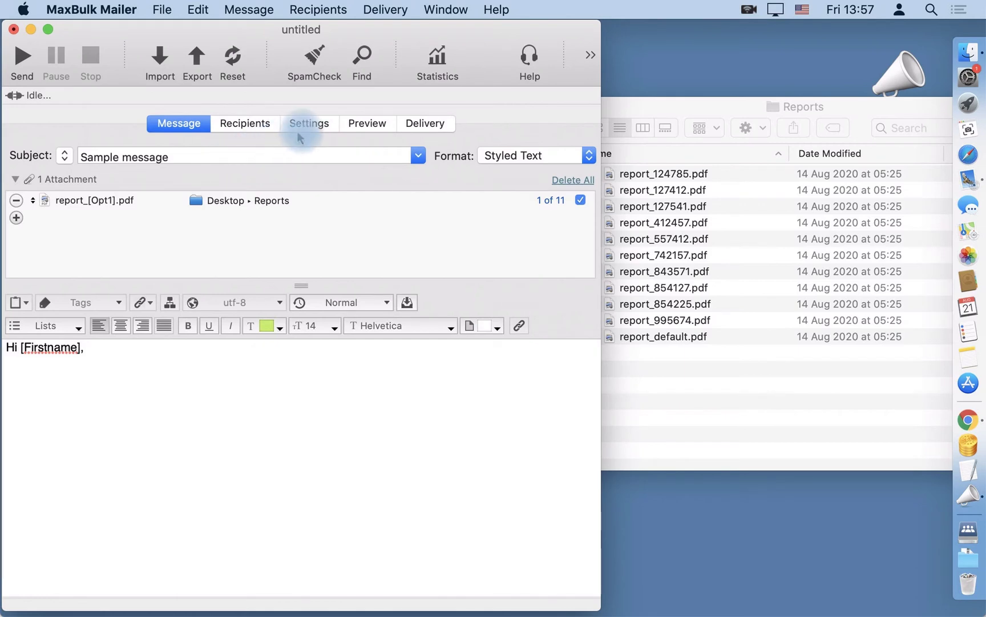
left_click(261, 122)
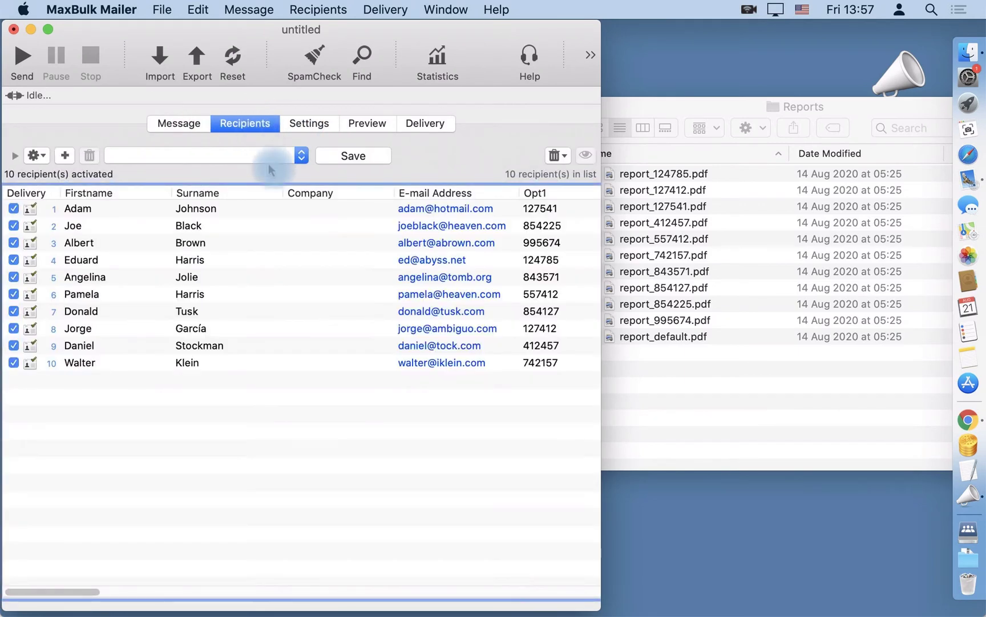
left_click(367, 126)
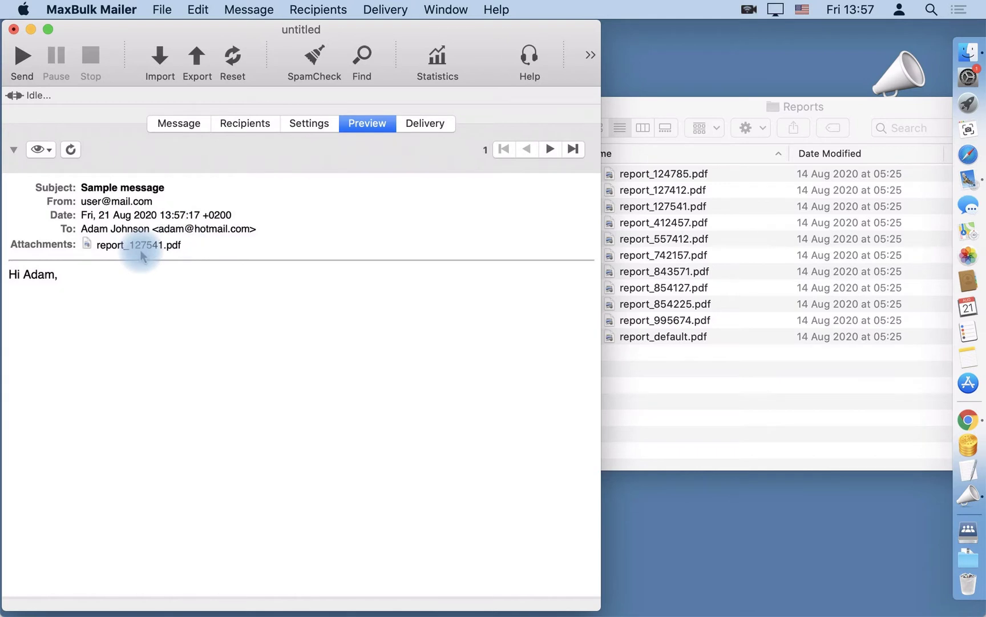
Step forward through the recipients' previews, checking each one's matching report PDF
left_click(549, 150)
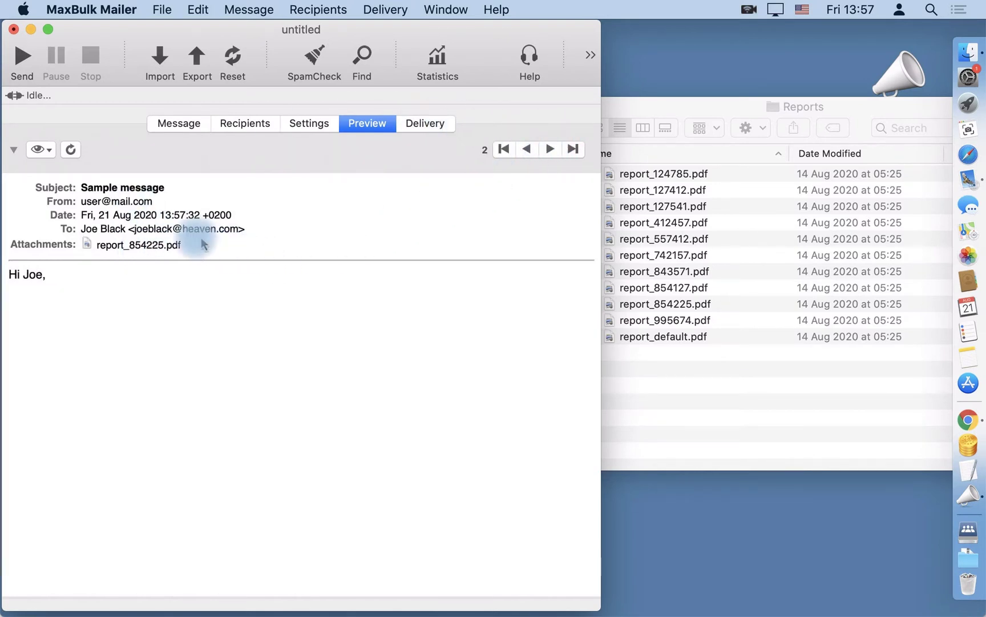
left_click(549, 149)
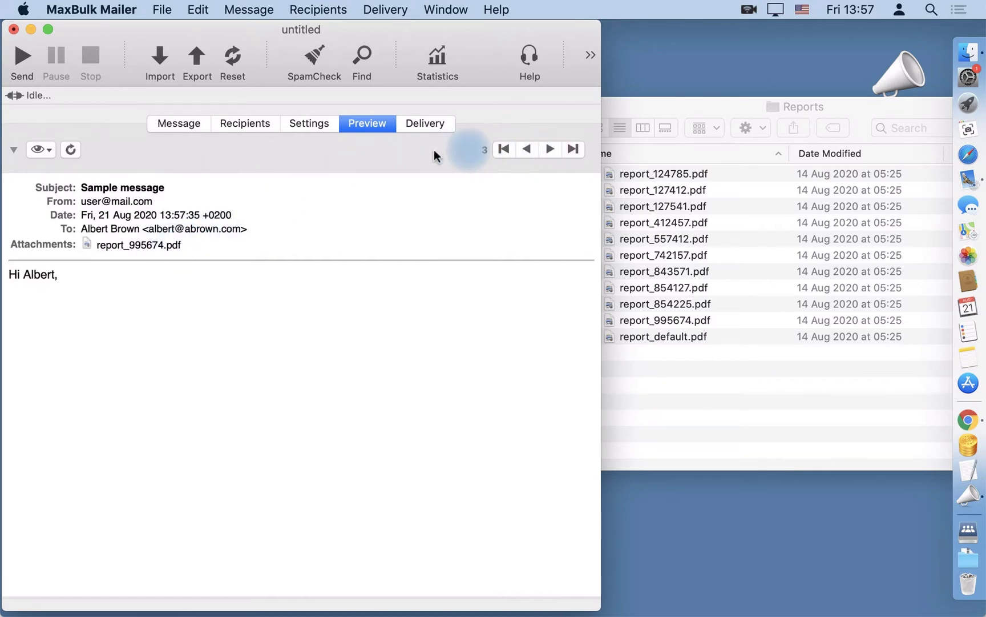
left_click(550, 150)
left_click(549, 150)
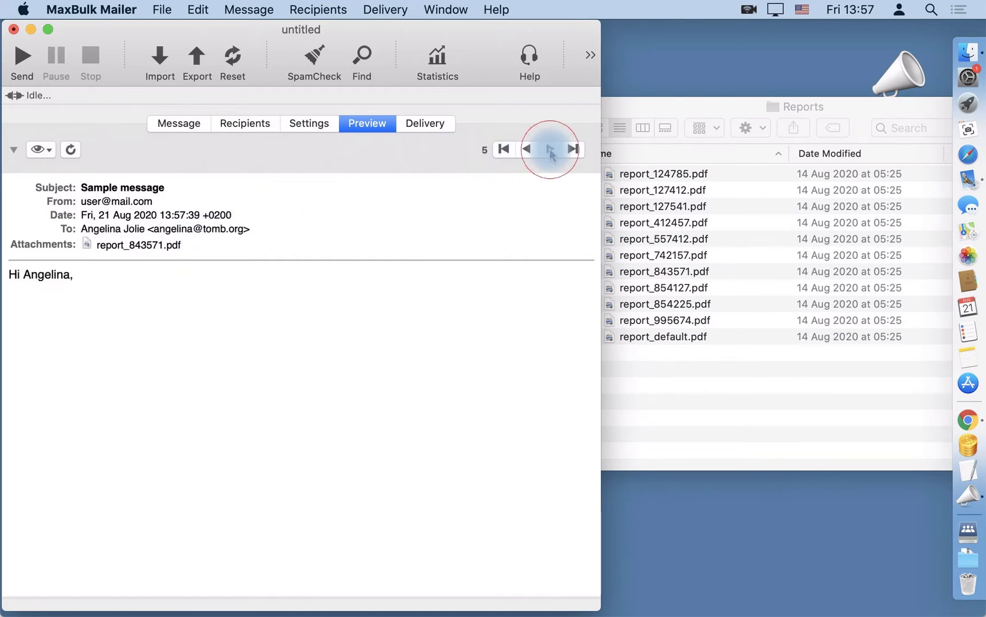
left_click(550, 150)
left_click(550, 150)
left_click(549, 150)
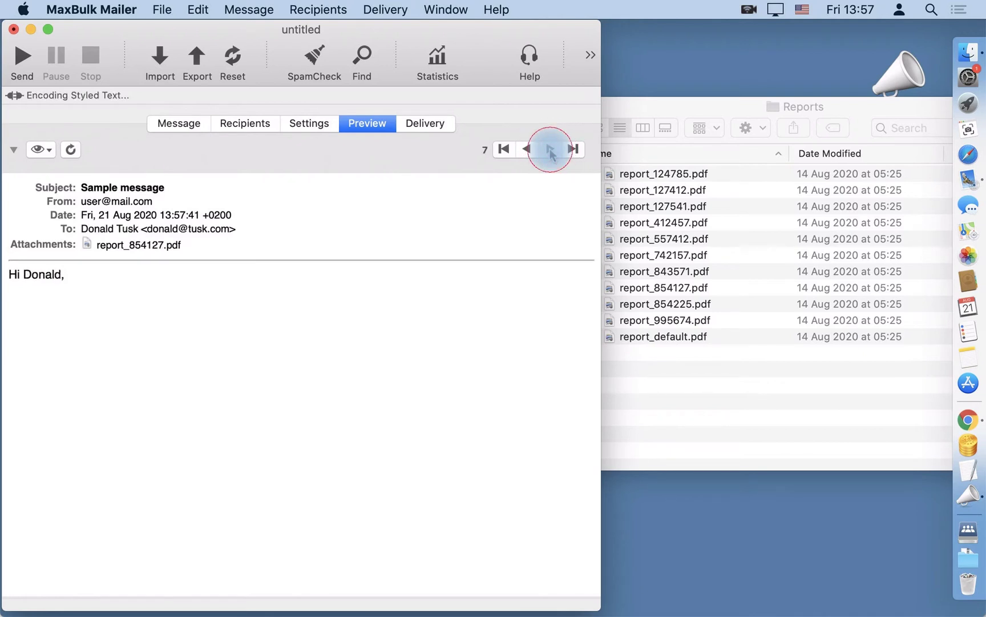
Step back to recipient 1's preview and bring the Reports folder window forward
left_click(527, 149)
left_click(527, 149)
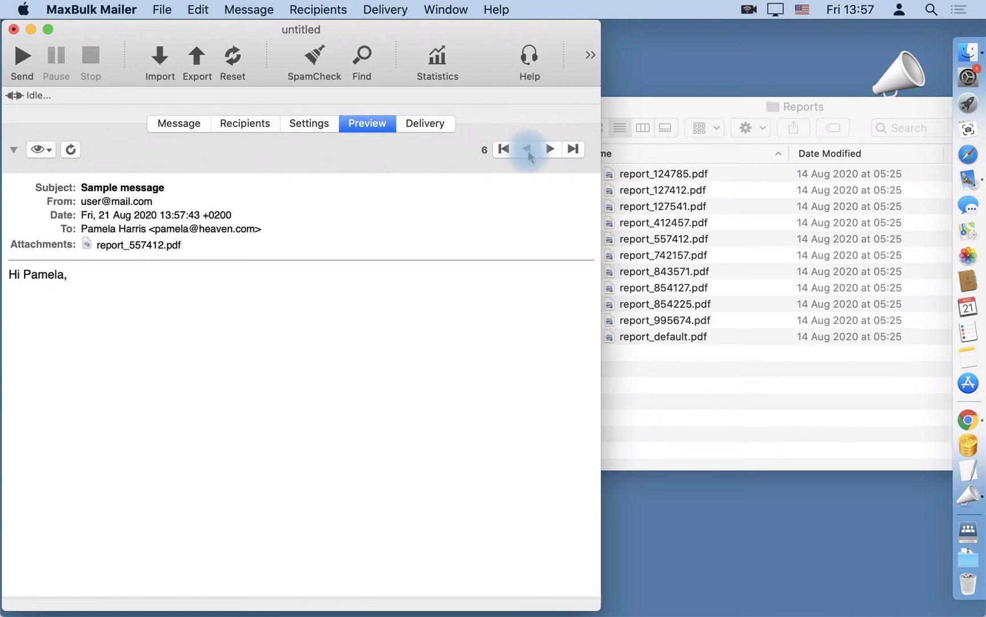
left_click(526, 149)
left_click(527, 149)
left_click(527, 149)
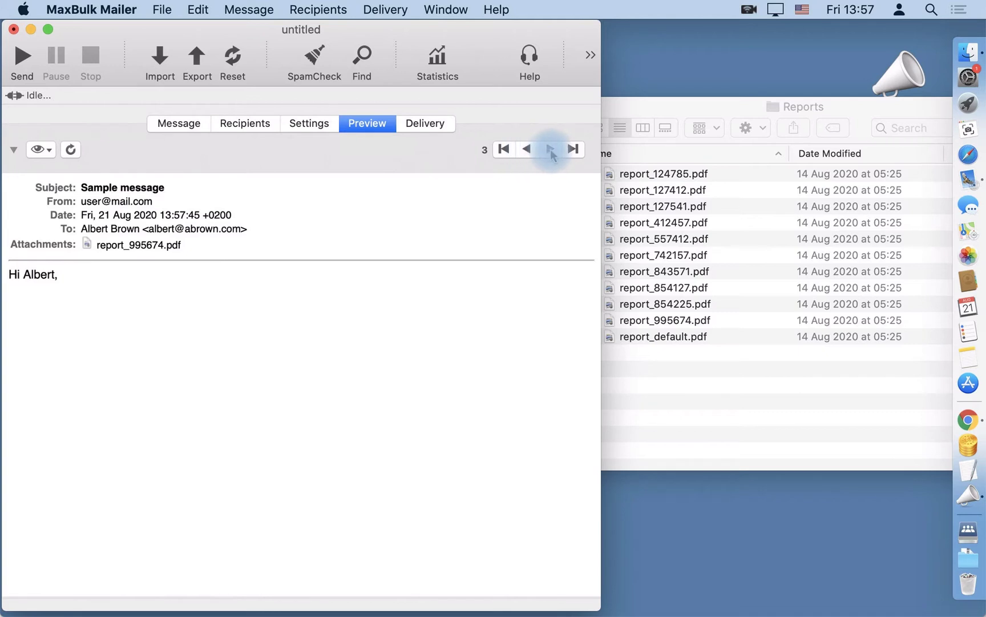
left_click(553, 150)
left_click(528, 149)
left_click(528, 150)
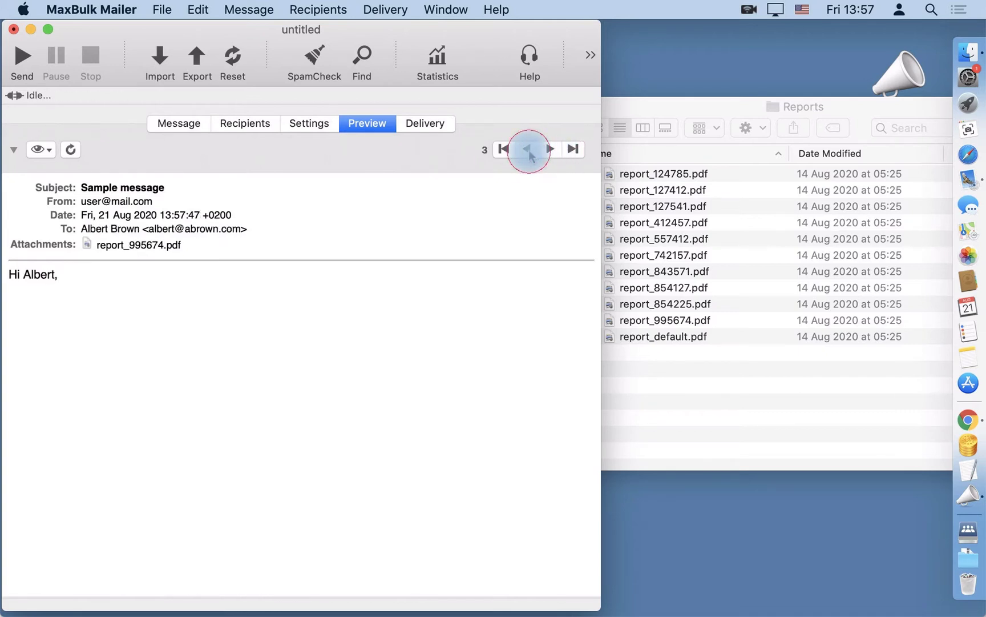
left_click(527, 150)
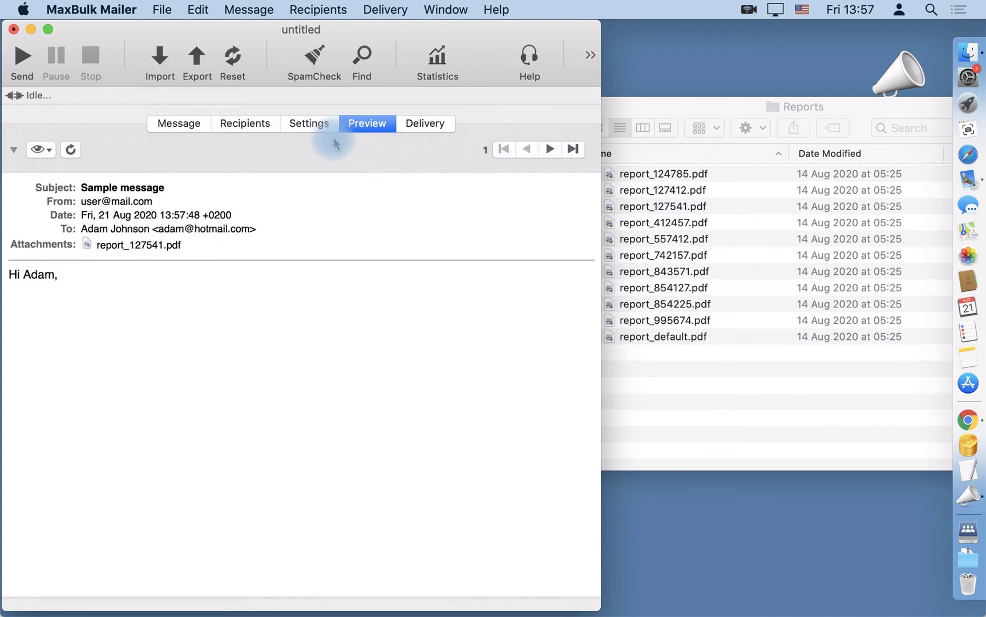
left_click(737, 106)
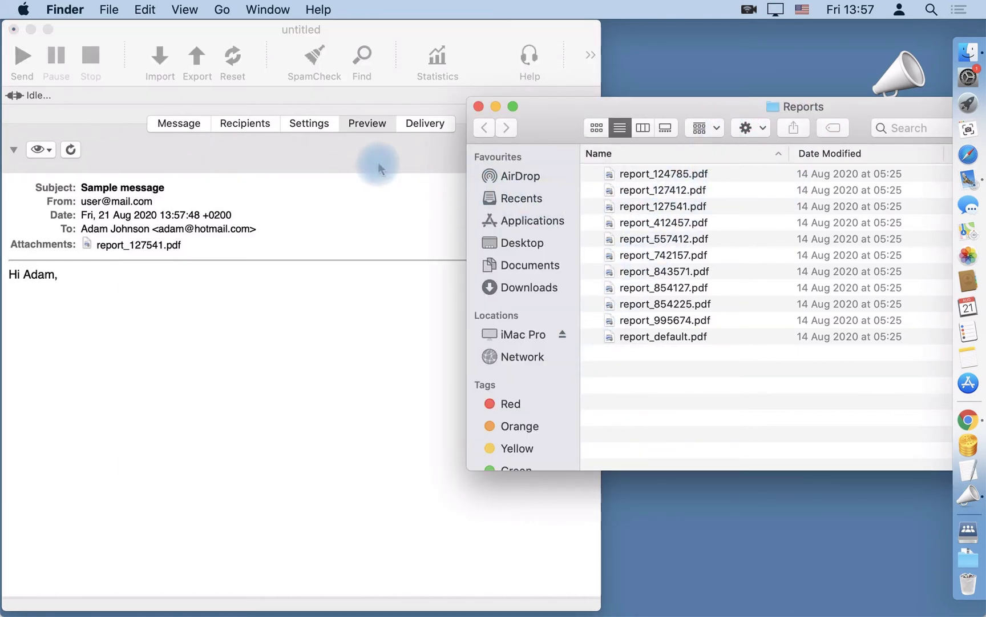
Show MaxBulk Mailer's Recipients tab with its 10 activated recipients
left_click(254, 123)
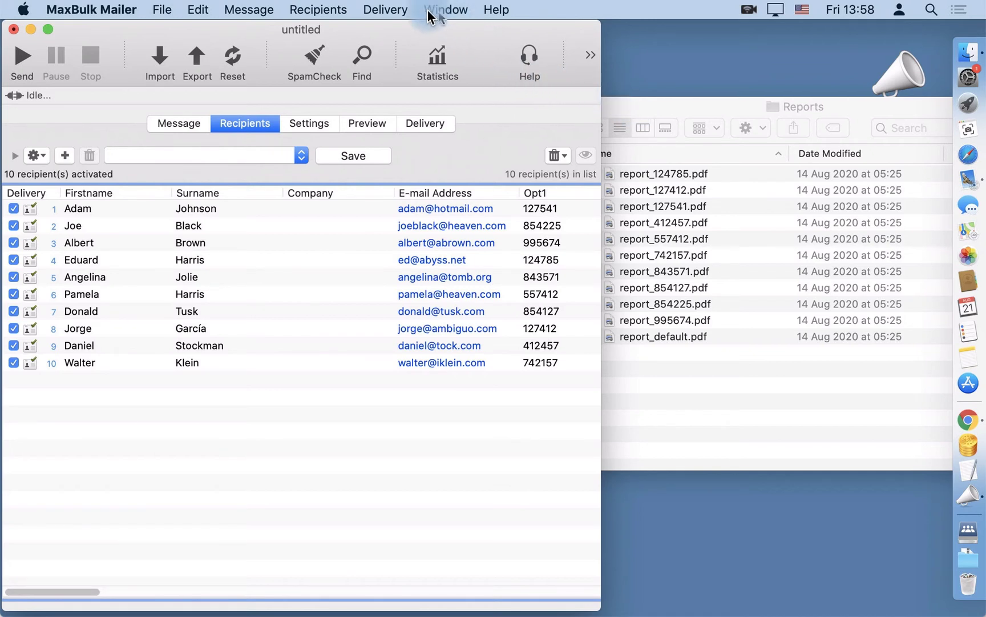
Turn on test mode for sending and close the Reports folder window
left_click(396, 10)
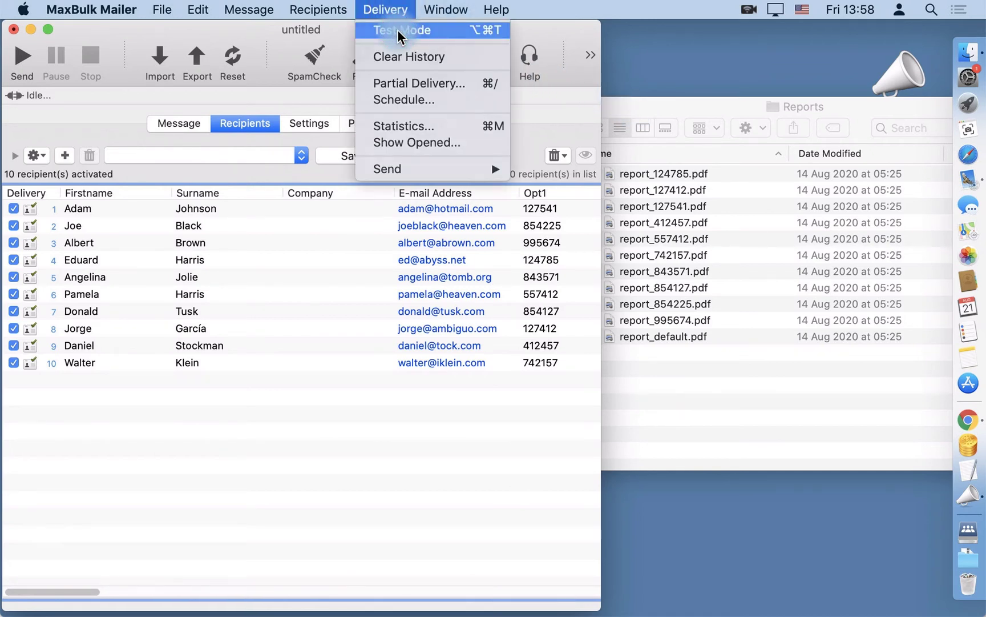
left_click(399, 32)
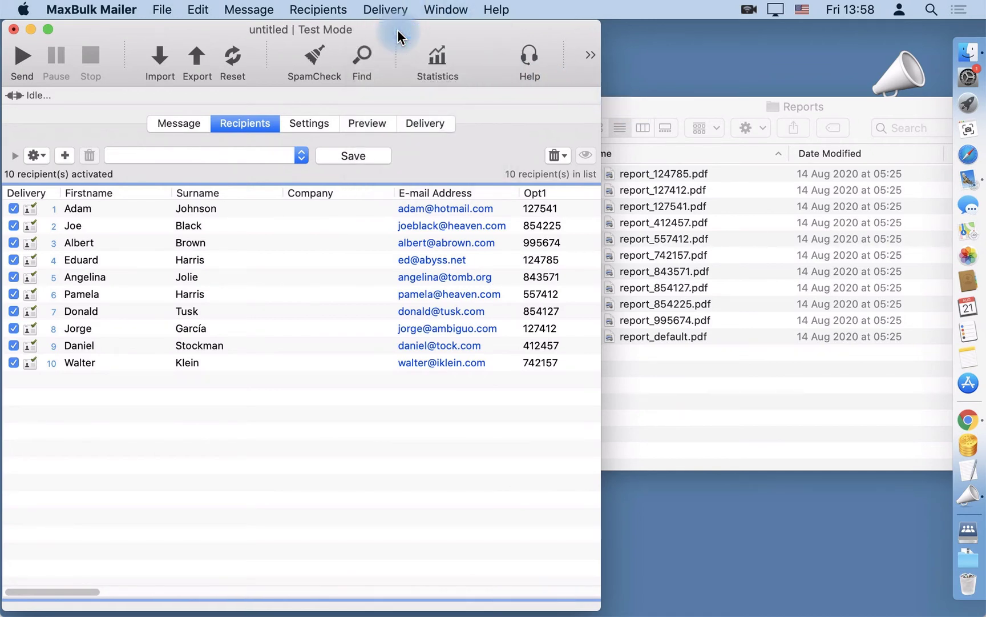
left_click(616, 109)
left_click(479, 104)
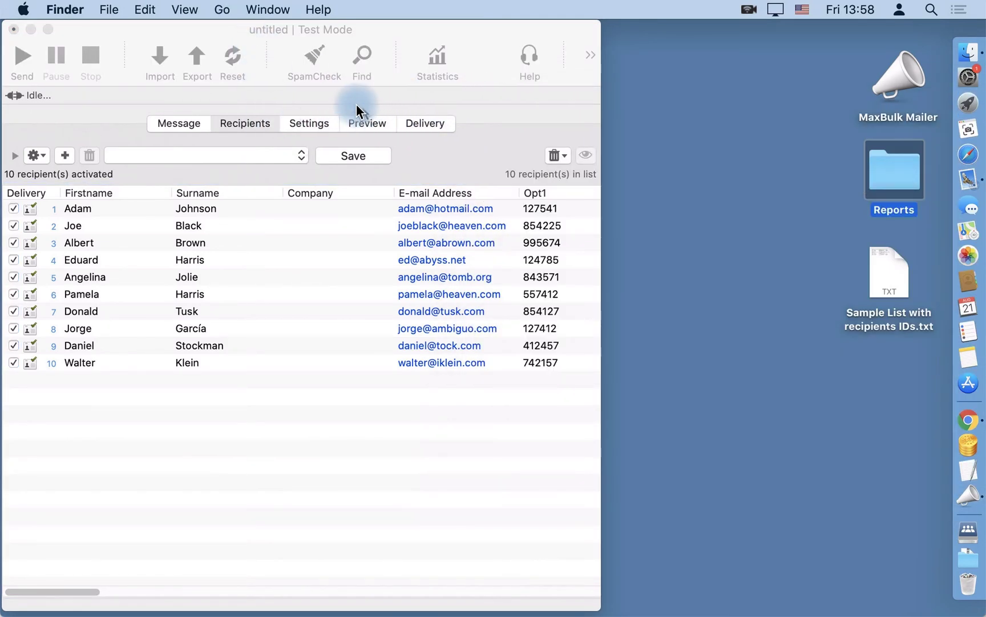
left_click(471, 42)
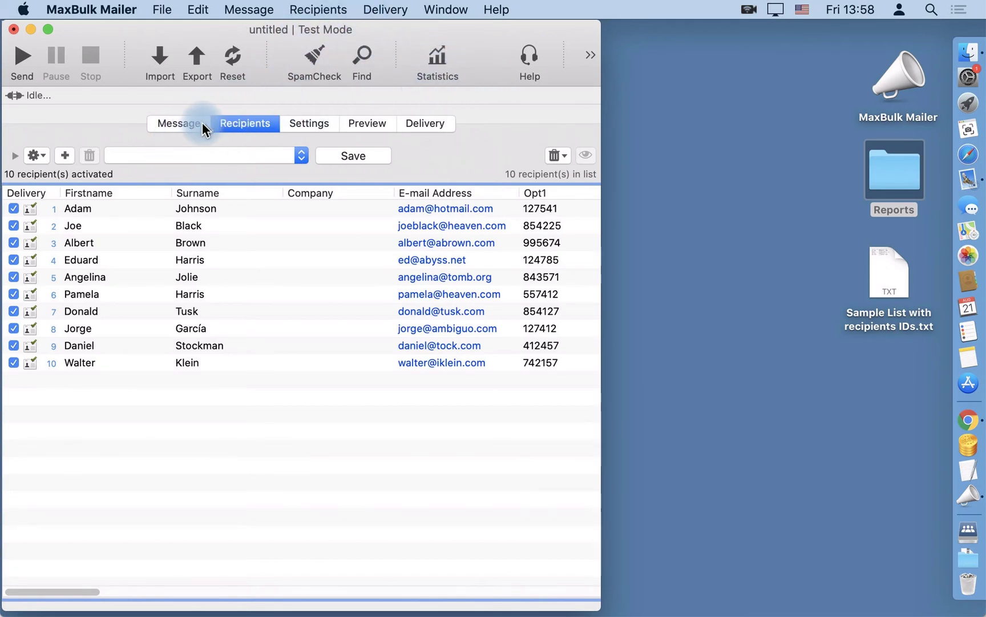
Add a signature line with the sender's first name below the greeting, then view recipients
left_click(187, 121)
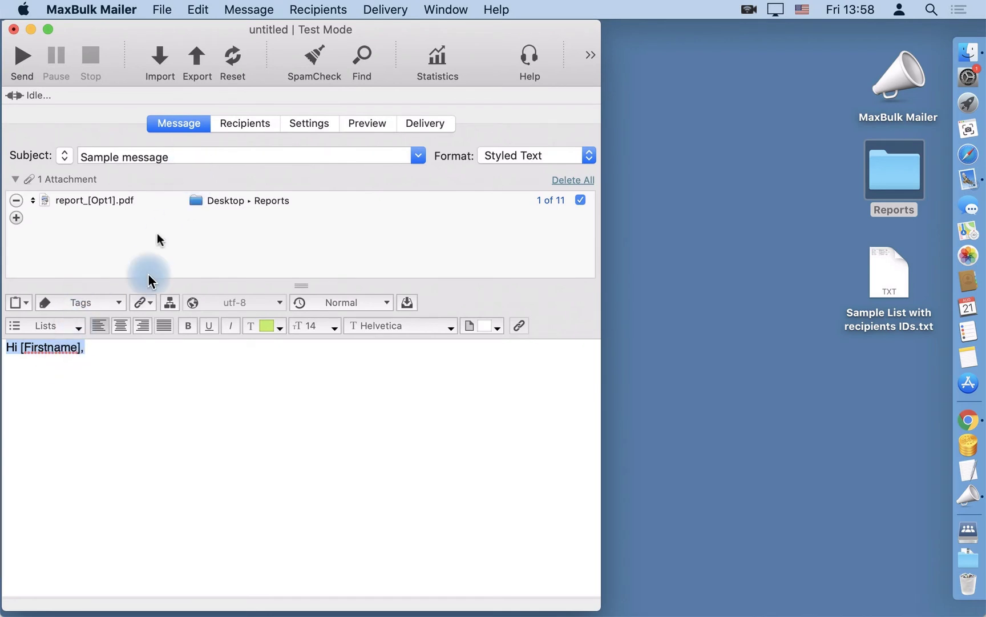
left_click(117, 378)
key("Return")
type("Stan")
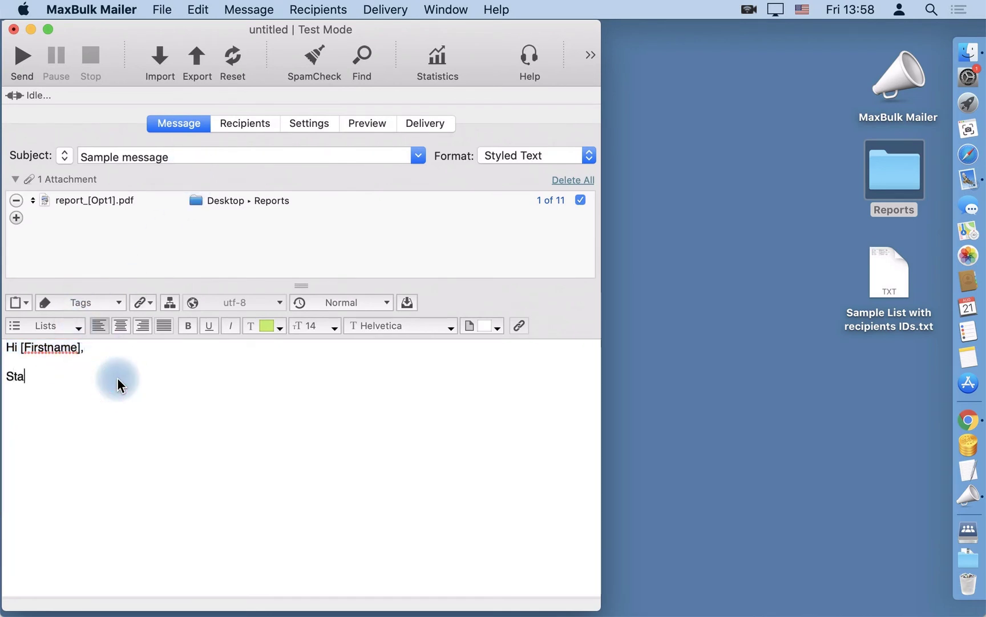
left_click(258, 125)
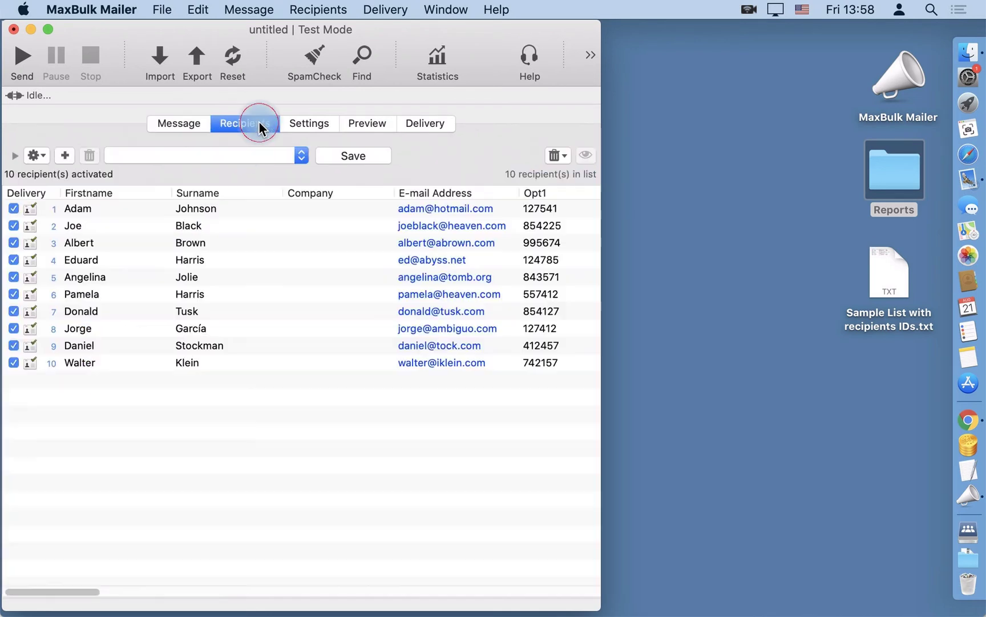
Load the saved Maxprog account so the SMTP host becomes smtp.maxprog.com
left_click(332, 125)
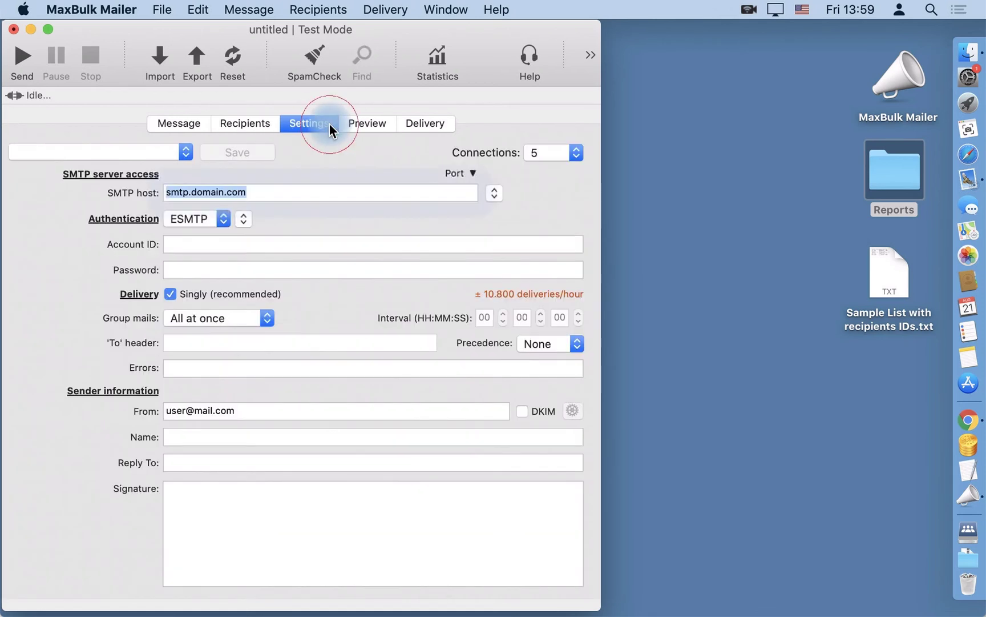
left_click(108, 152)
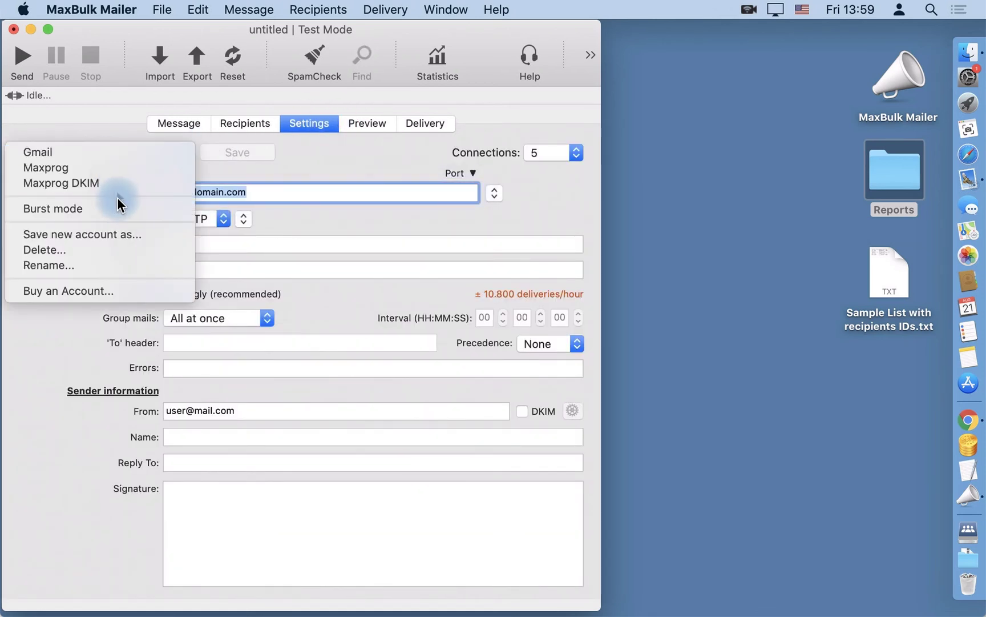
left_click(95, 167)
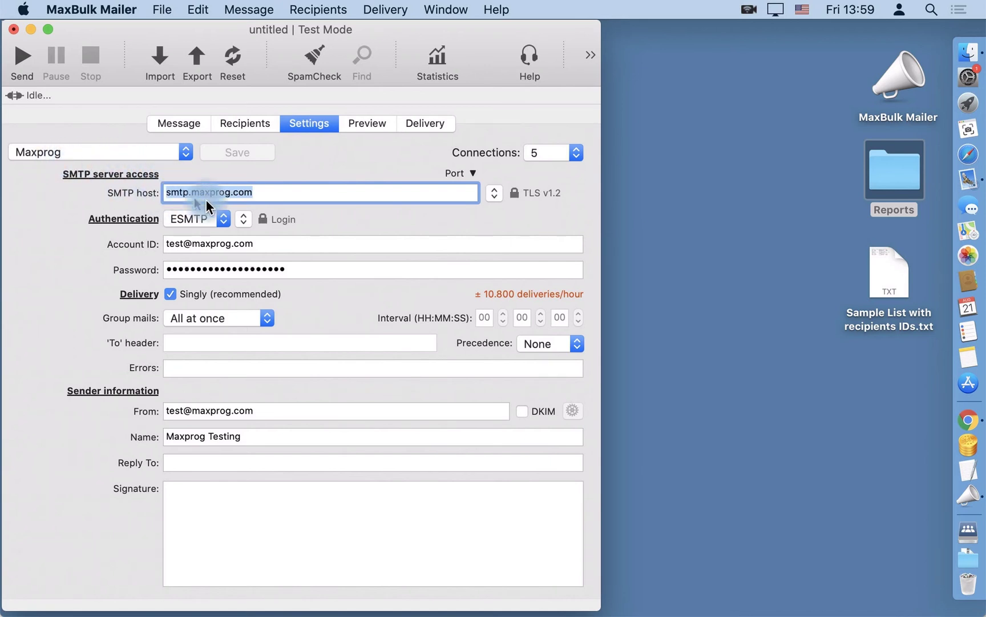
left_click(427, 124)
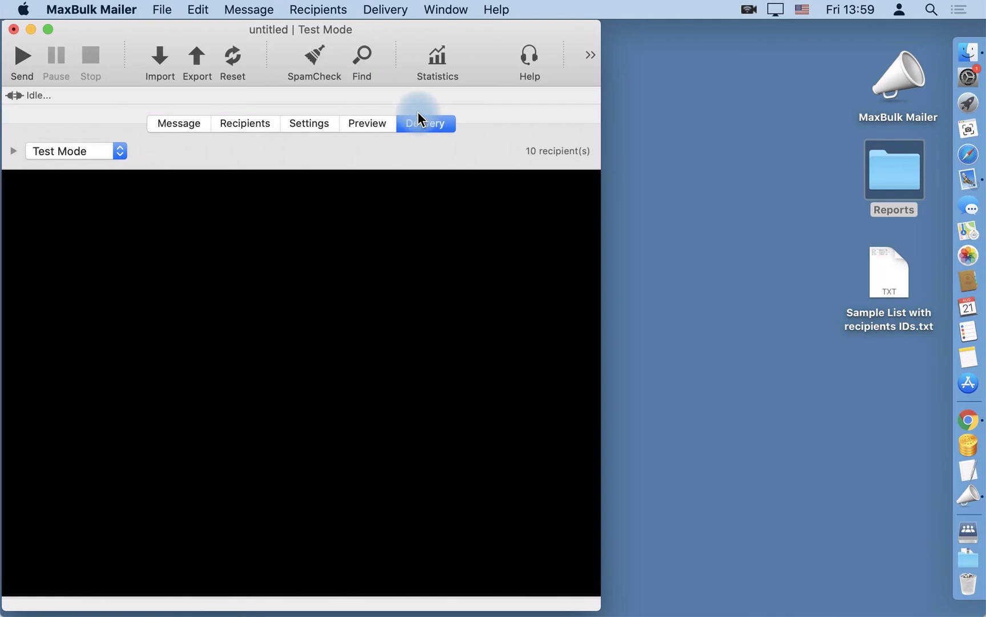
Test-send the Sample message To All, delivering all 10 personalised messages
left_click(28, 57)
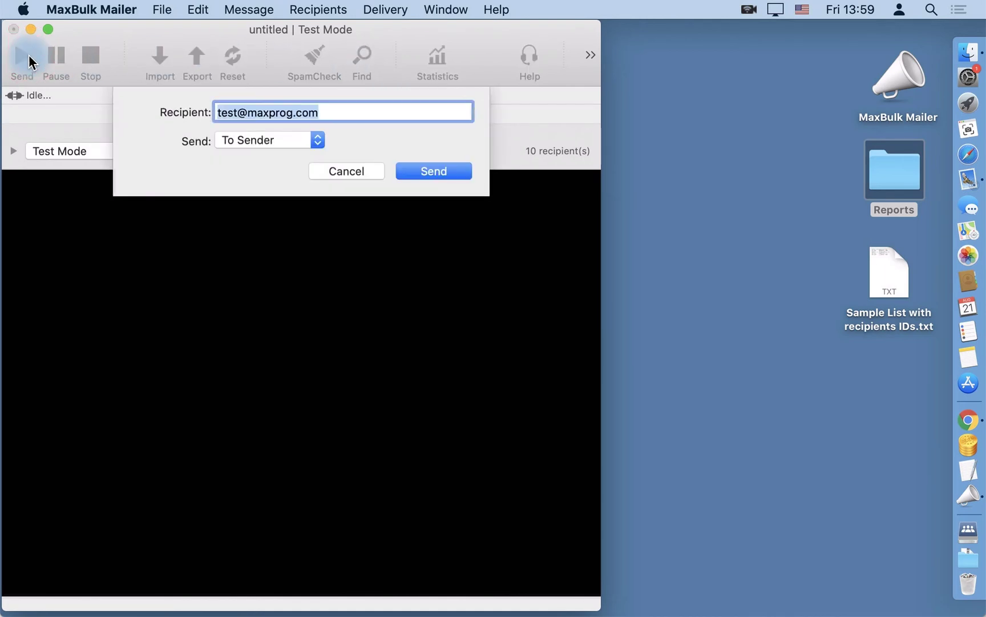
left_click(282, 138)
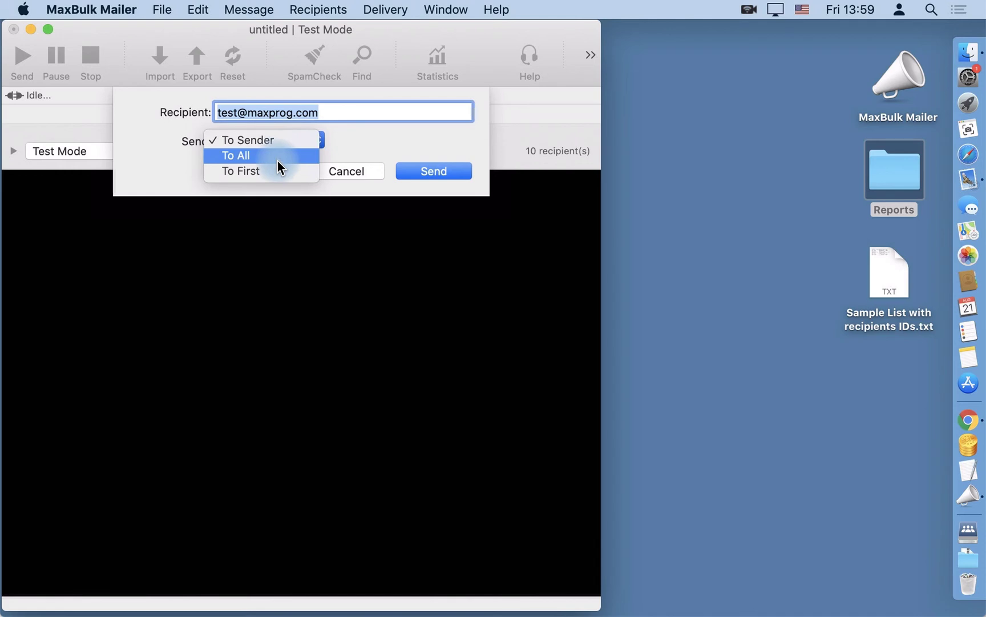
left_click(278, 161)
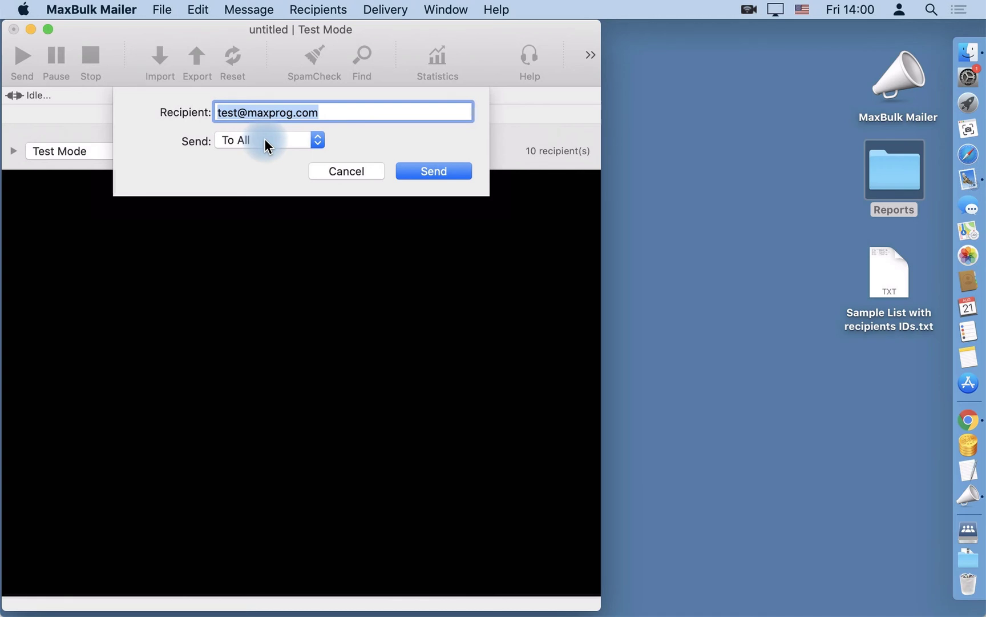
left_click(416, 171)
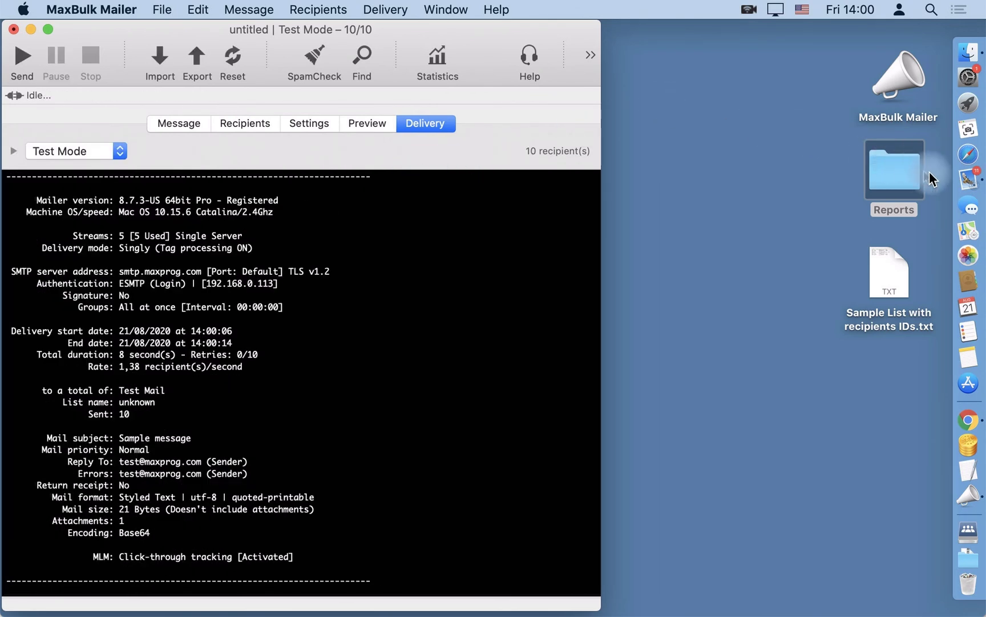
In Mail, preview the last three Sample message test emails, then close the inbox window
left_click(969, 180)
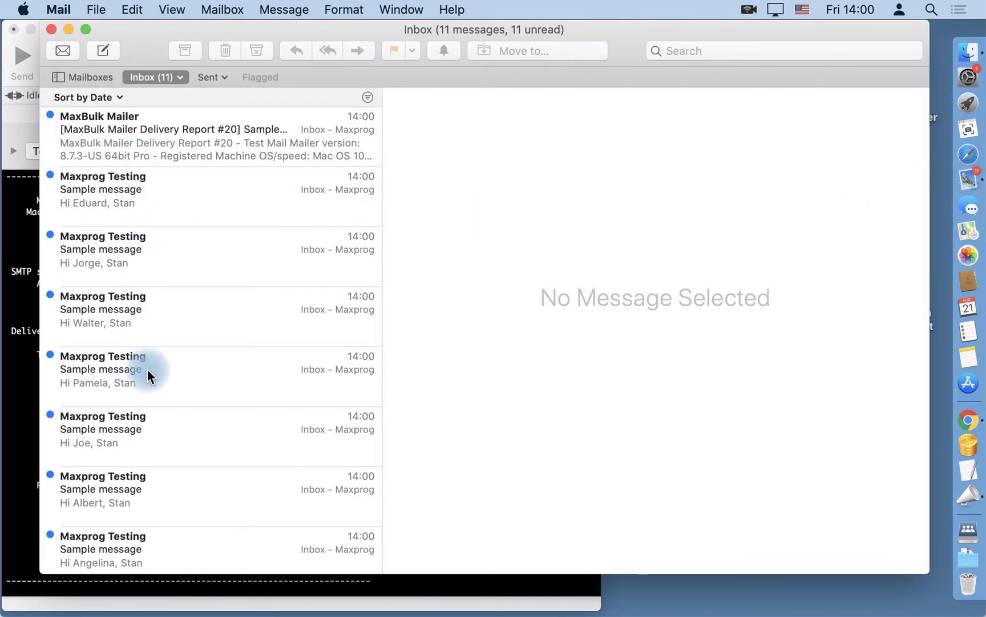
scroll(147, 369, "down", 8)
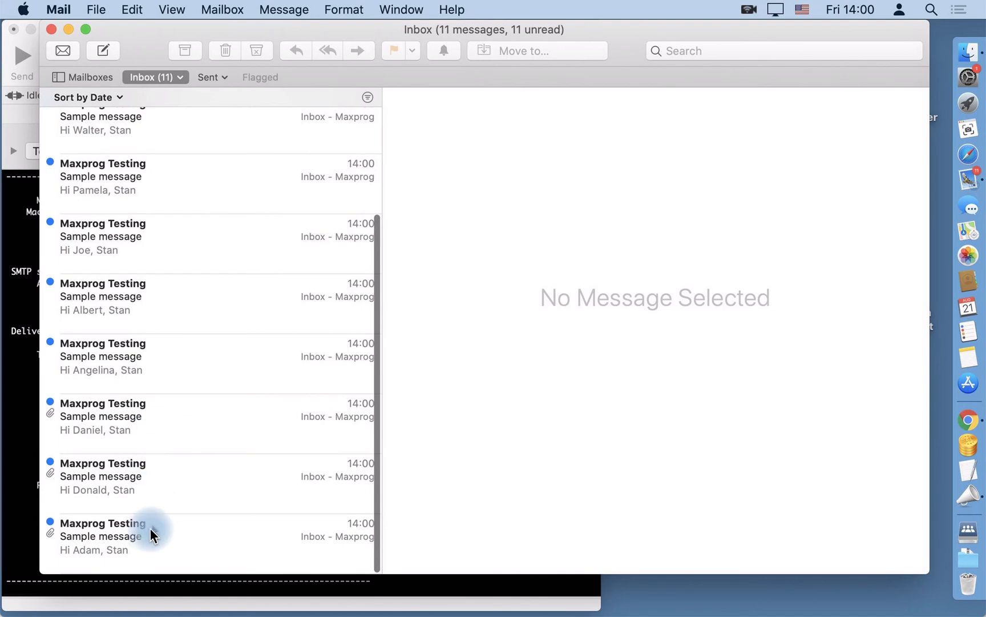
left_click(125, 535)
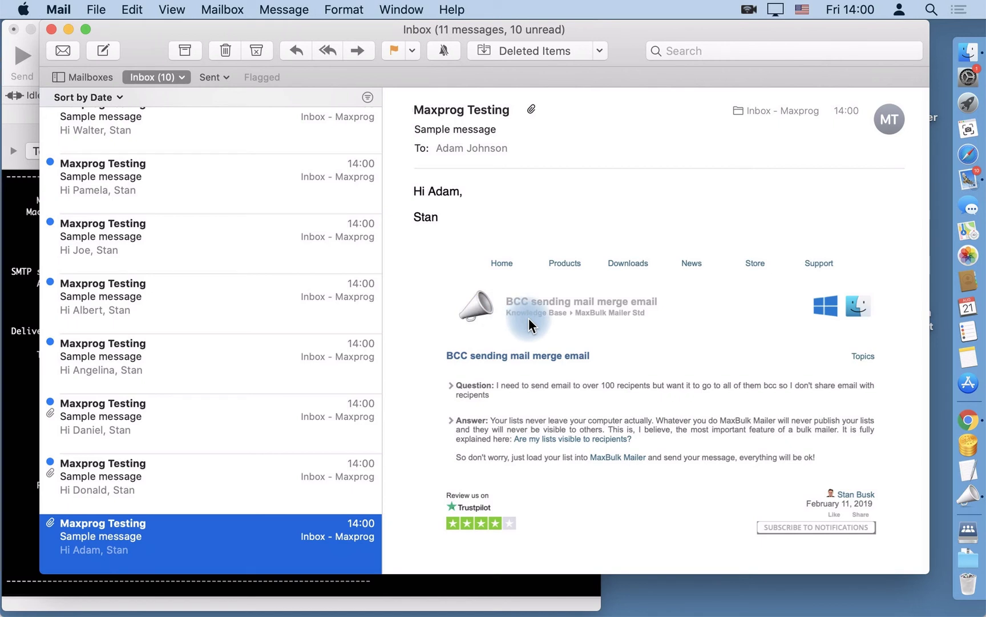
left_click(137, 488)
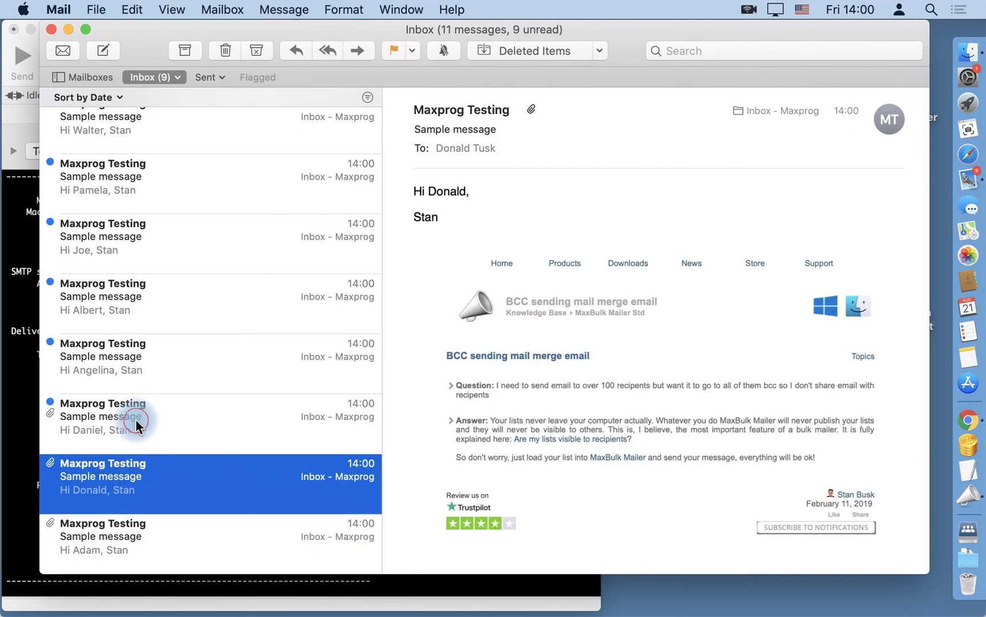
left_click(135, 401)
left_click(125, 496)
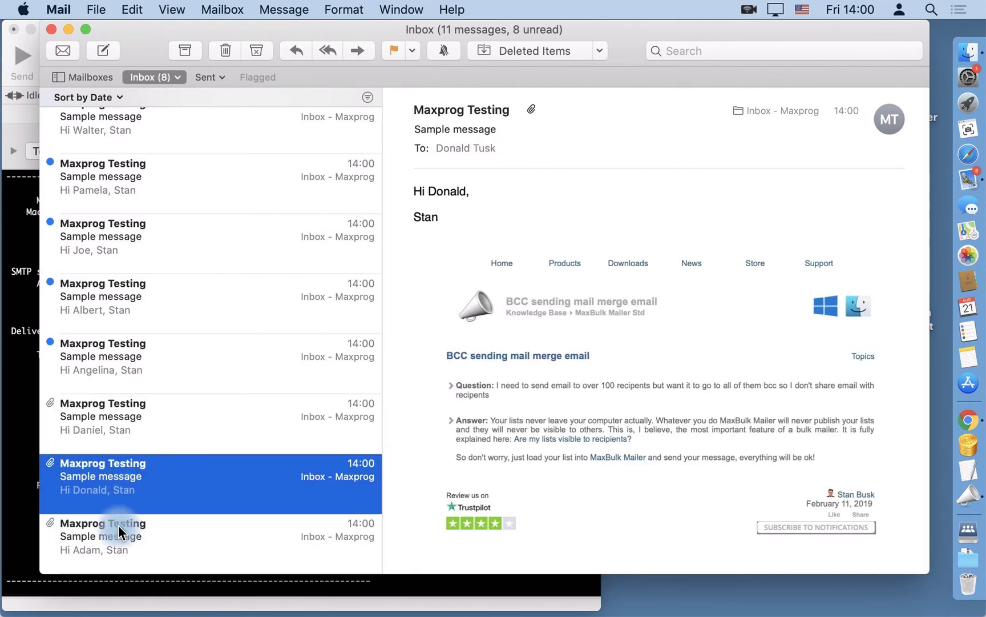
left_click(119, 533)
left_click(120, 492)
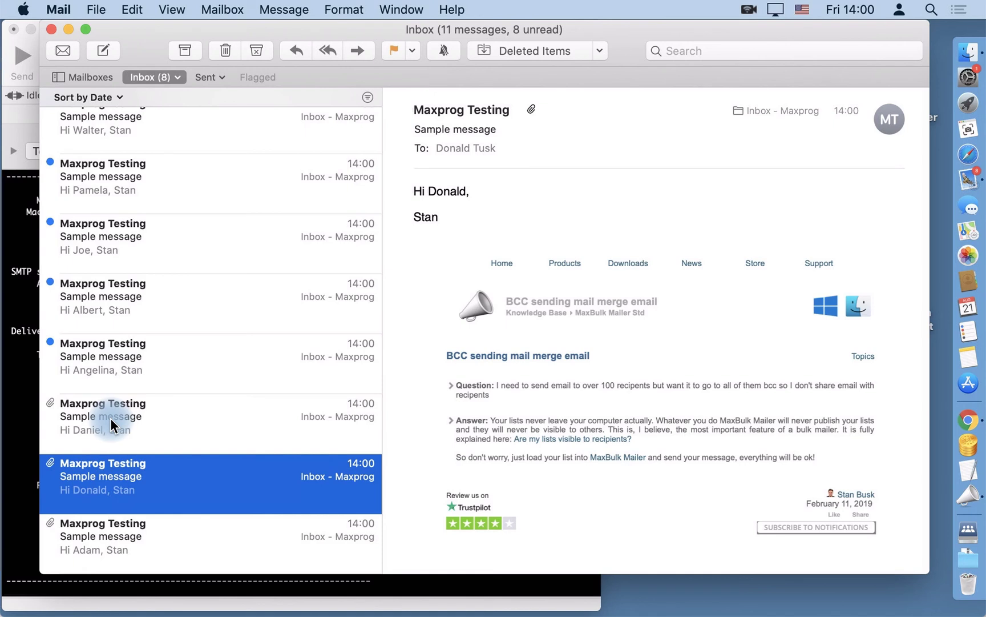
left_click(110, 410)
left_click(116, 482)
left_click(113, 539)
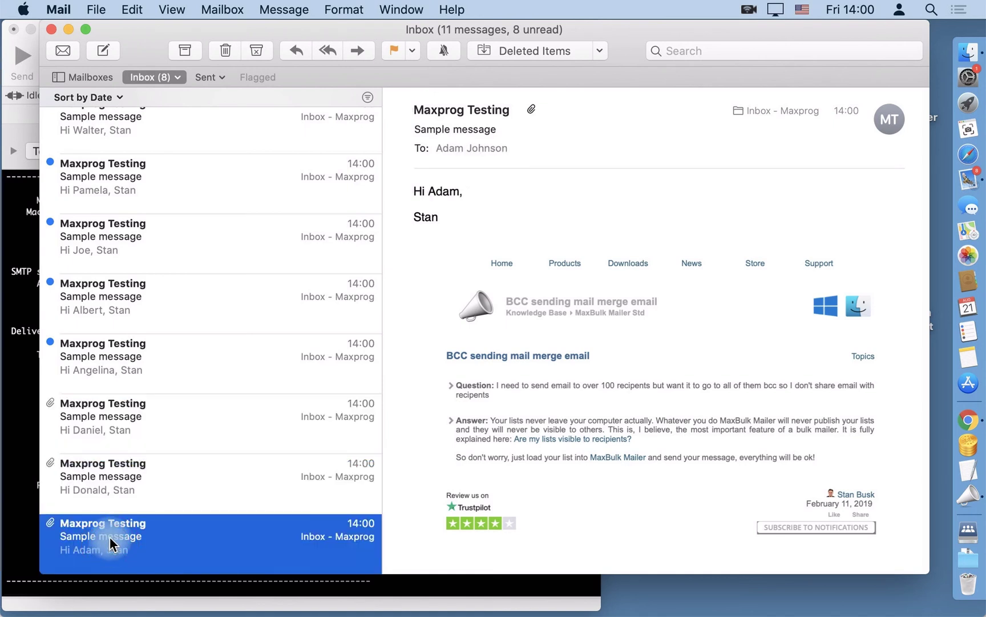
left_click(111, 501)
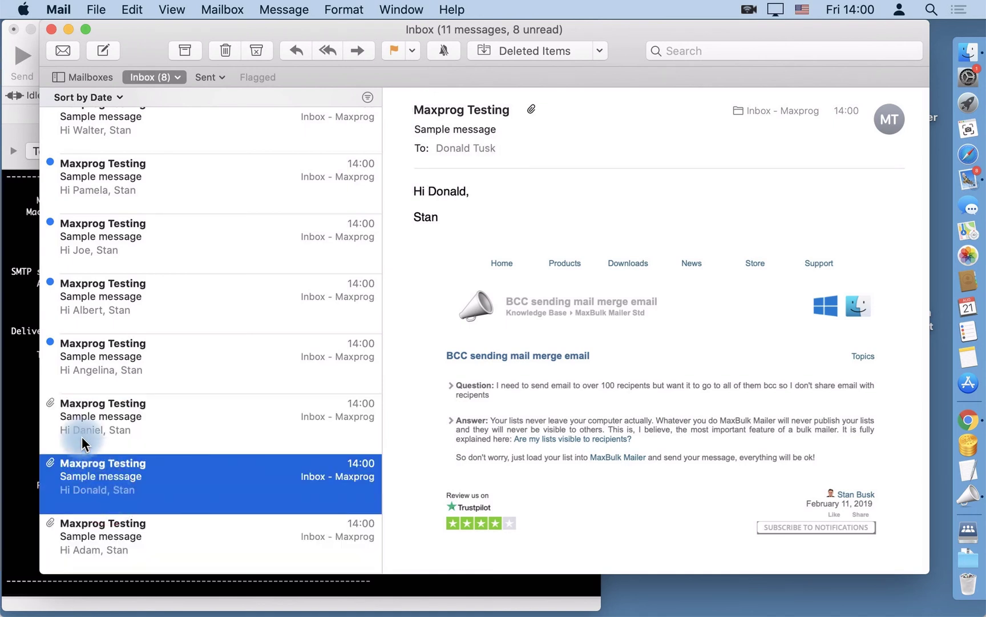
left_click(82, 434)
left_click(97, 485)
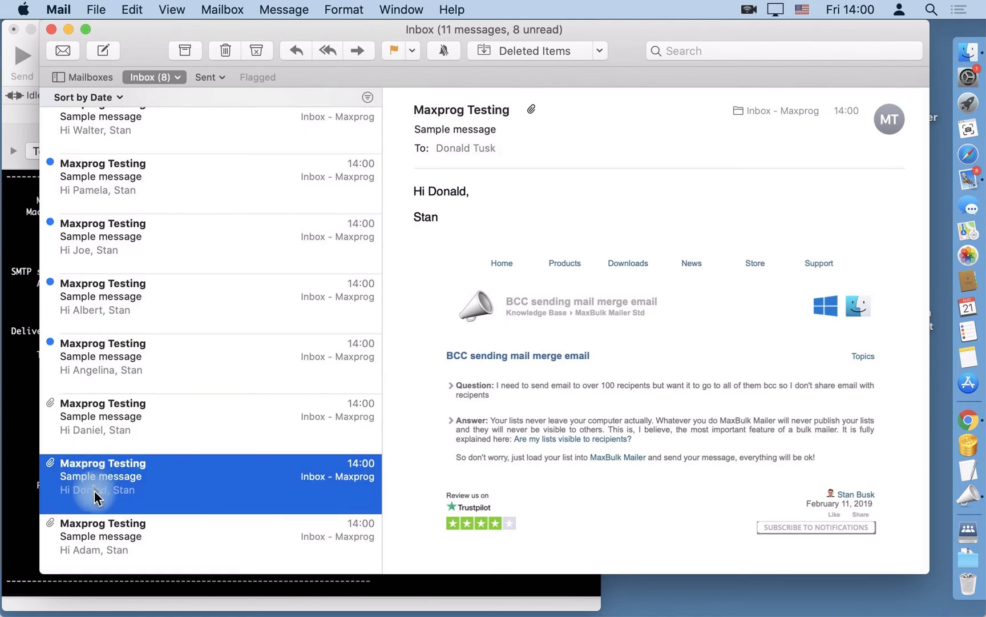
left_click(106, 548)
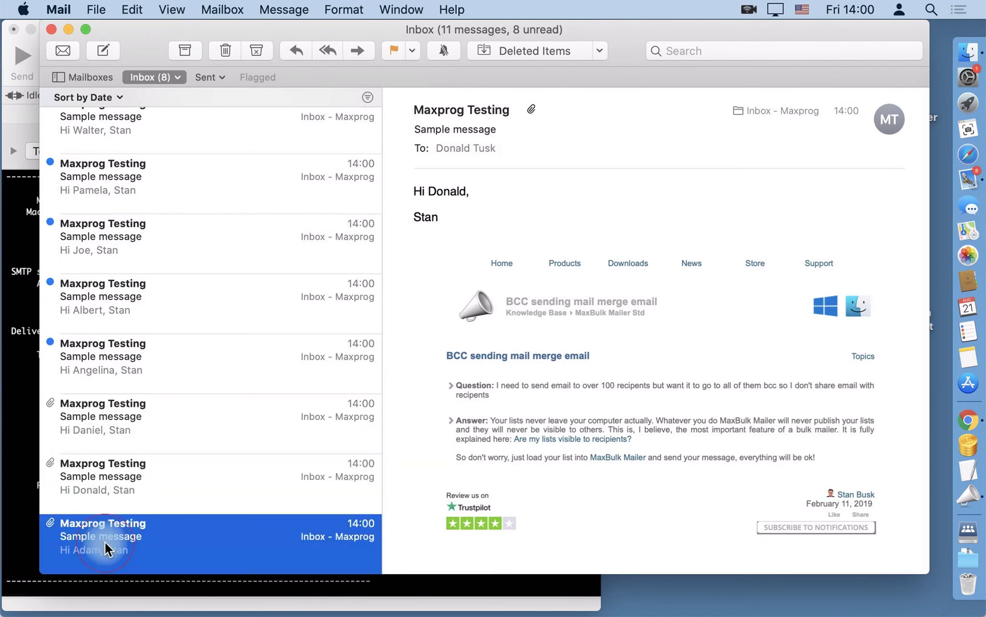
left_click(52, 30)
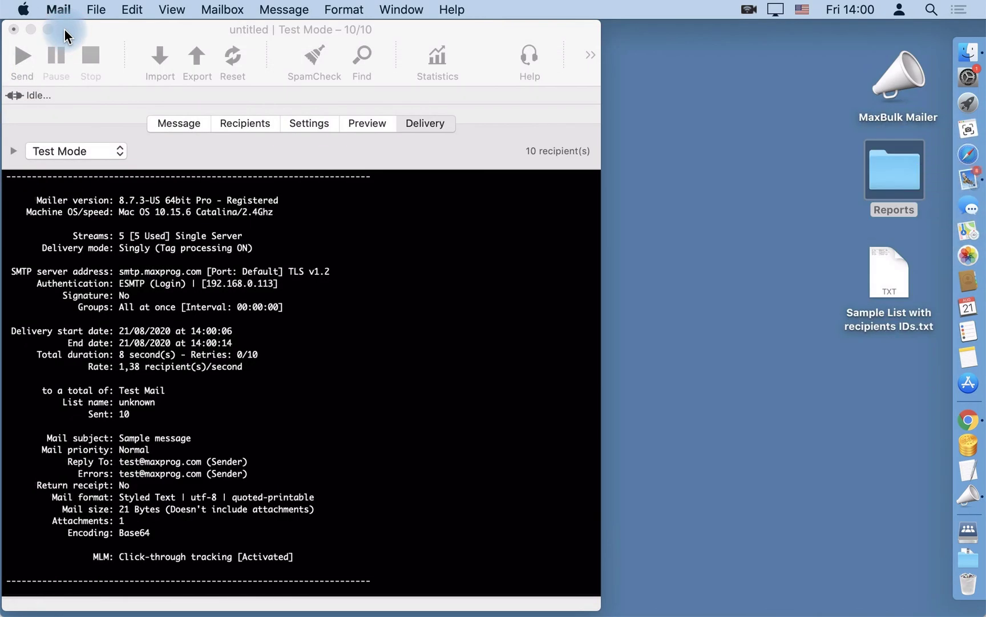
Return MaxBulk Mailer to the message view showing the report_[Opt1].pdf attachment
left_click(479, 51)
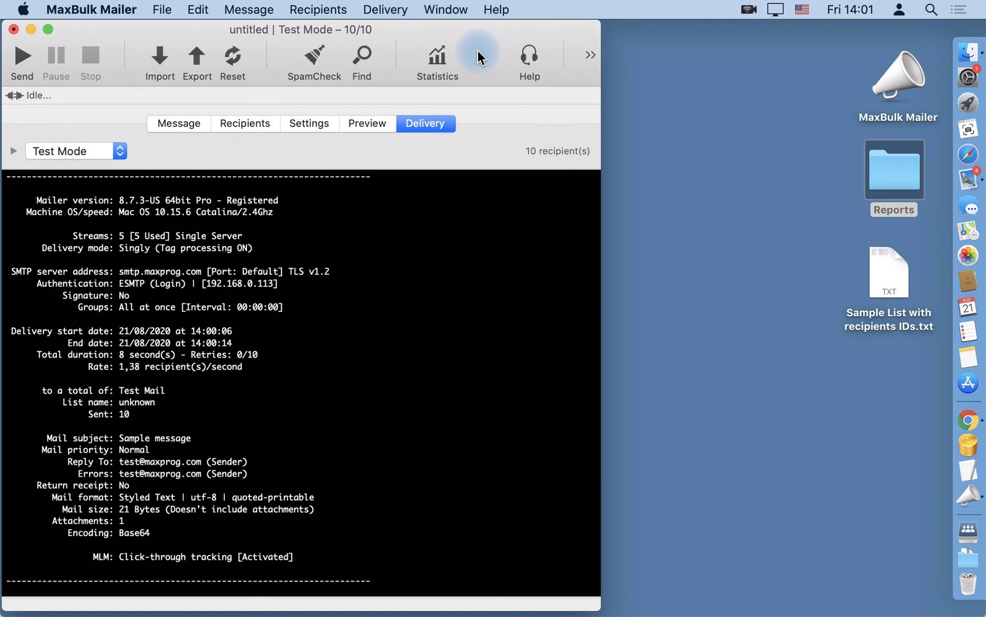
left_click(179, 131)
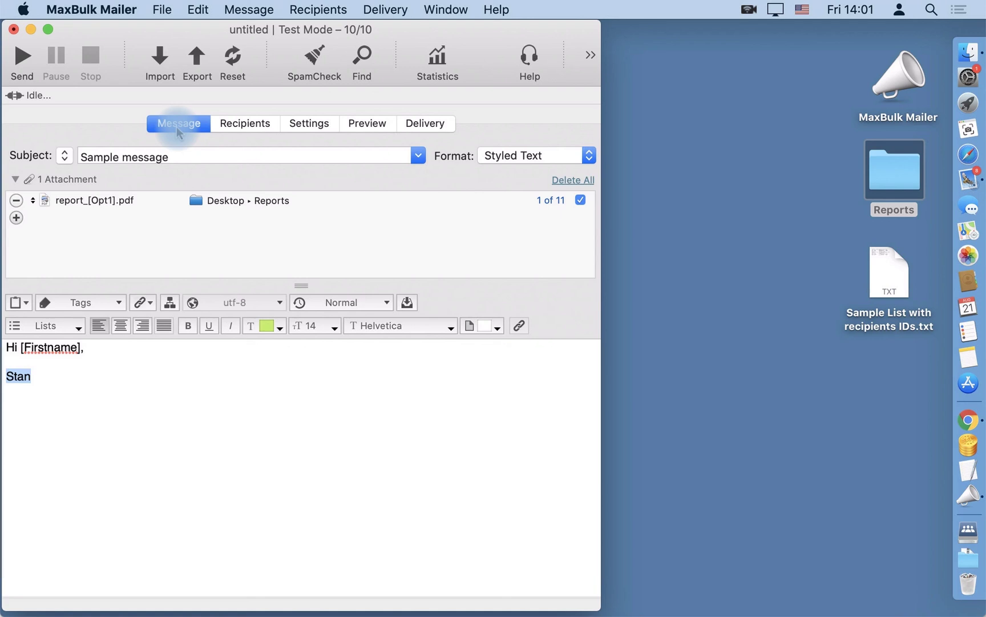
Open the conditional text editor from the message toolbar, dismissing the saved links list first
left_click(62, 433)
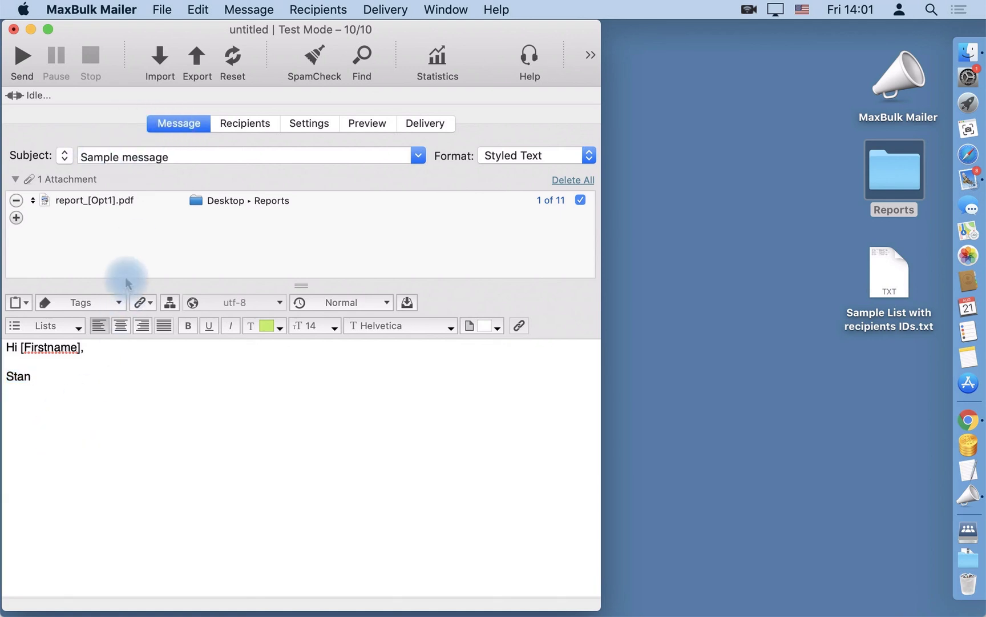
left_click(144, 302)
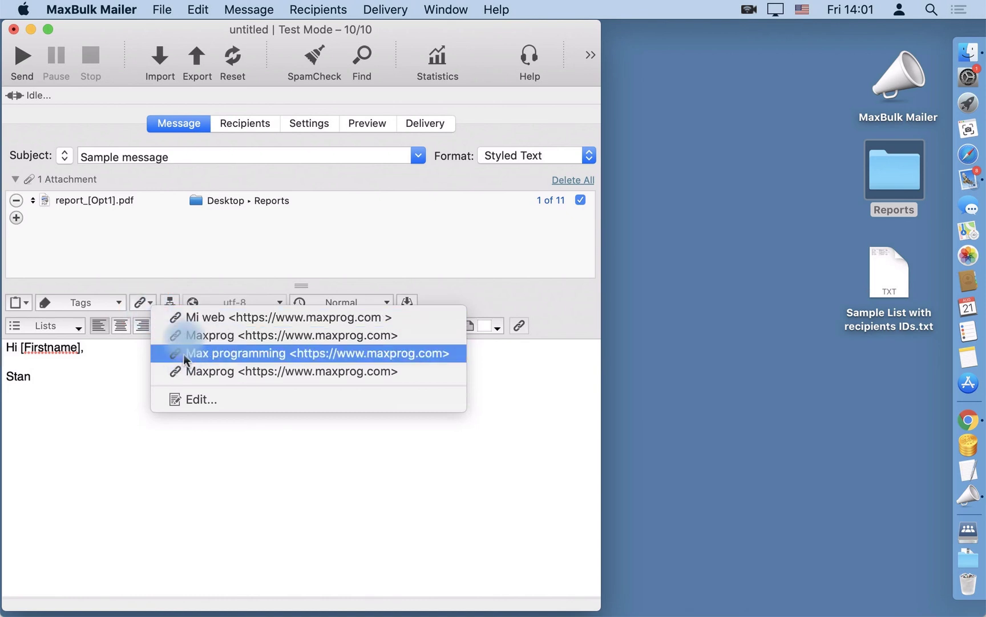
left_click(171, 274)
left_click(170, 302)
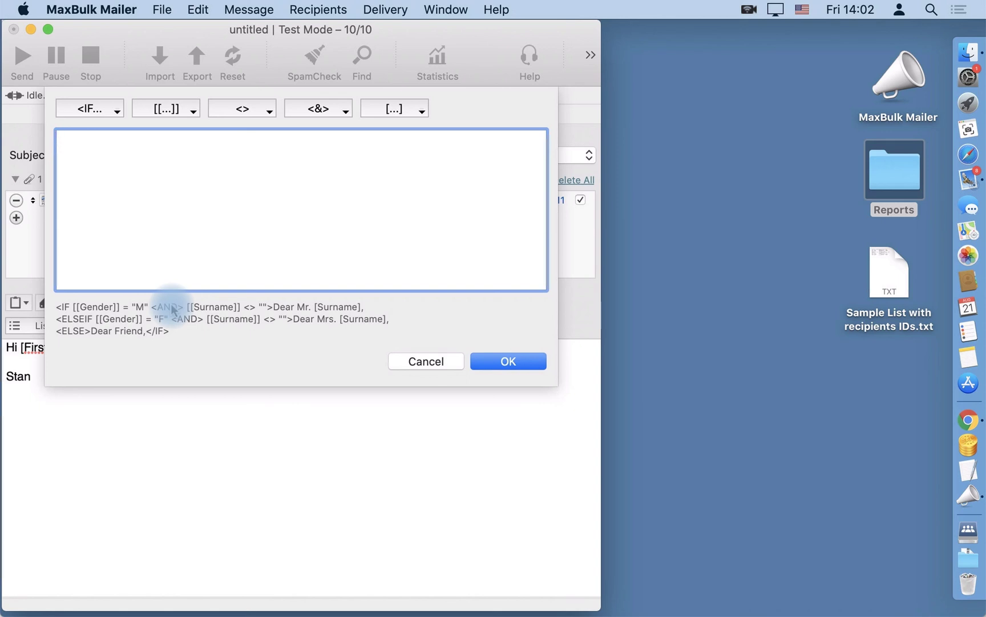
Cancel the conditional text editor and select the report_[Opt1].pdf attachment
left_click(439, 371)
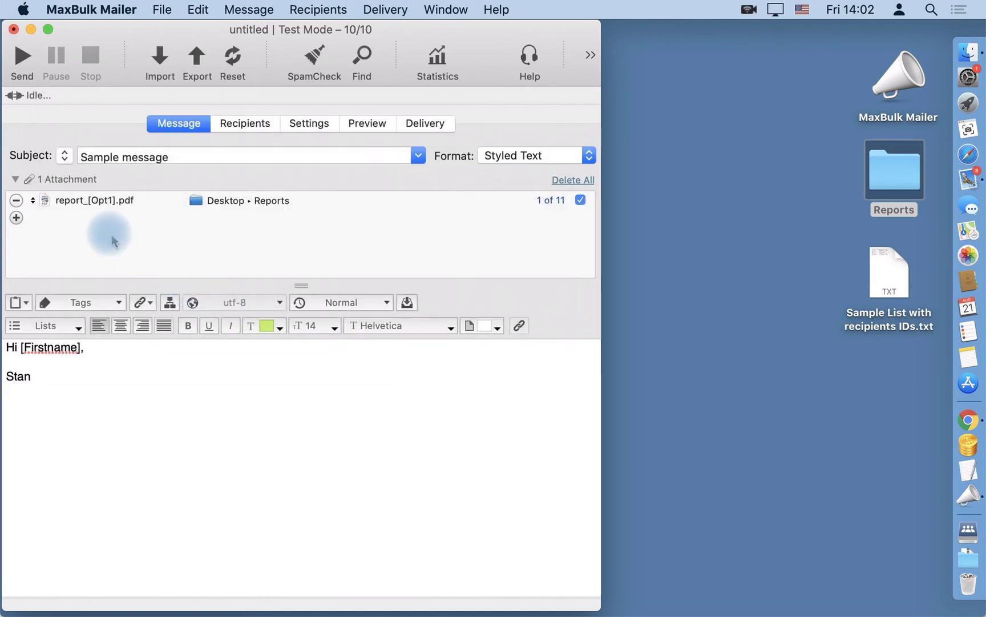
left_click(105, 200)
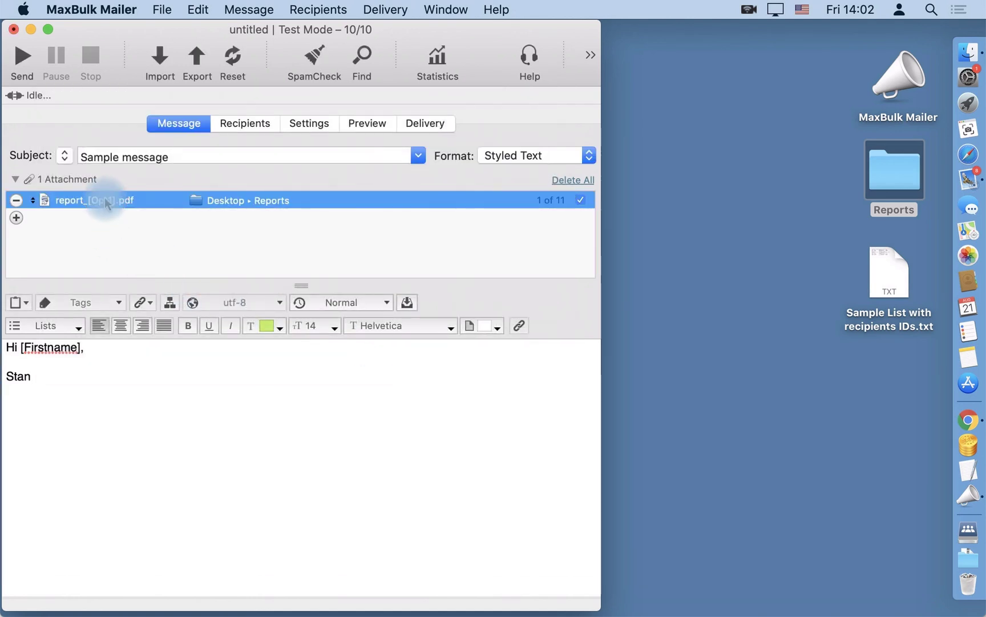